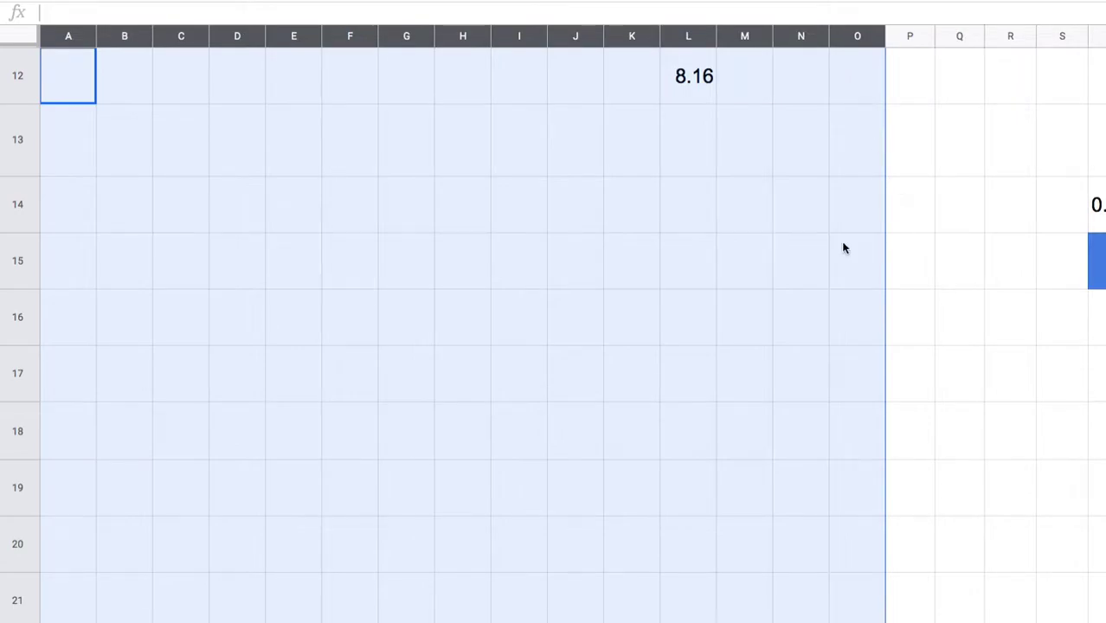
Step: Number cells E16 to J16 from 1 to 6, extending the series from the first two values
click(301, 318)
text(1)
click(355, 325)
text(2)
drag(300, 332, 538, 355)
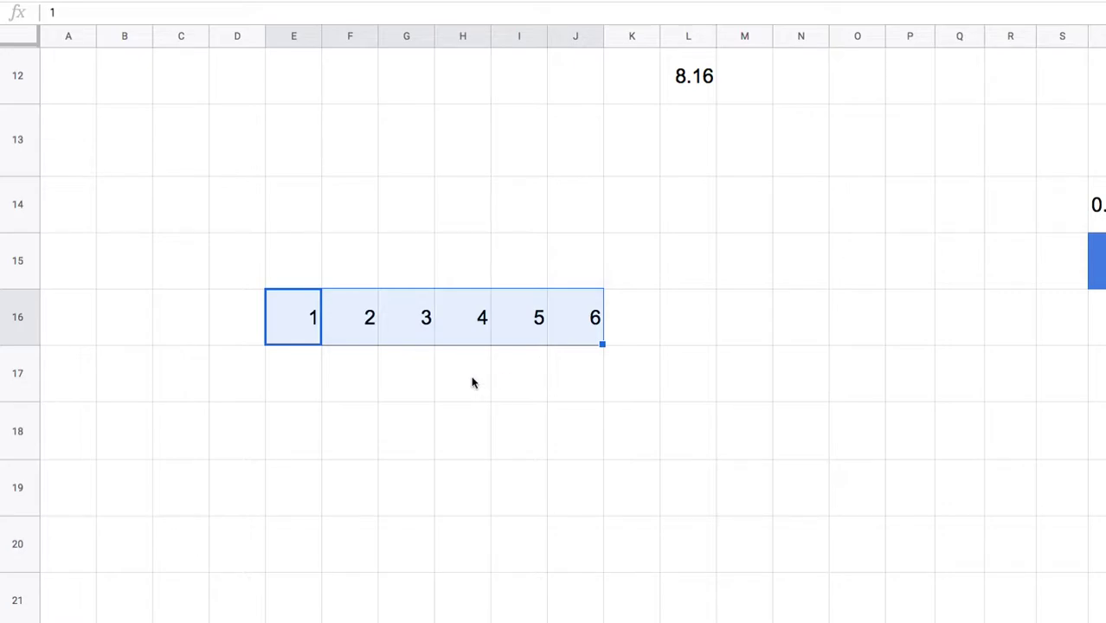
Step: Add a left border and a bottom border around E13:J15 as the chart's axes above the numbers
drag(281, 117, 593, 272)
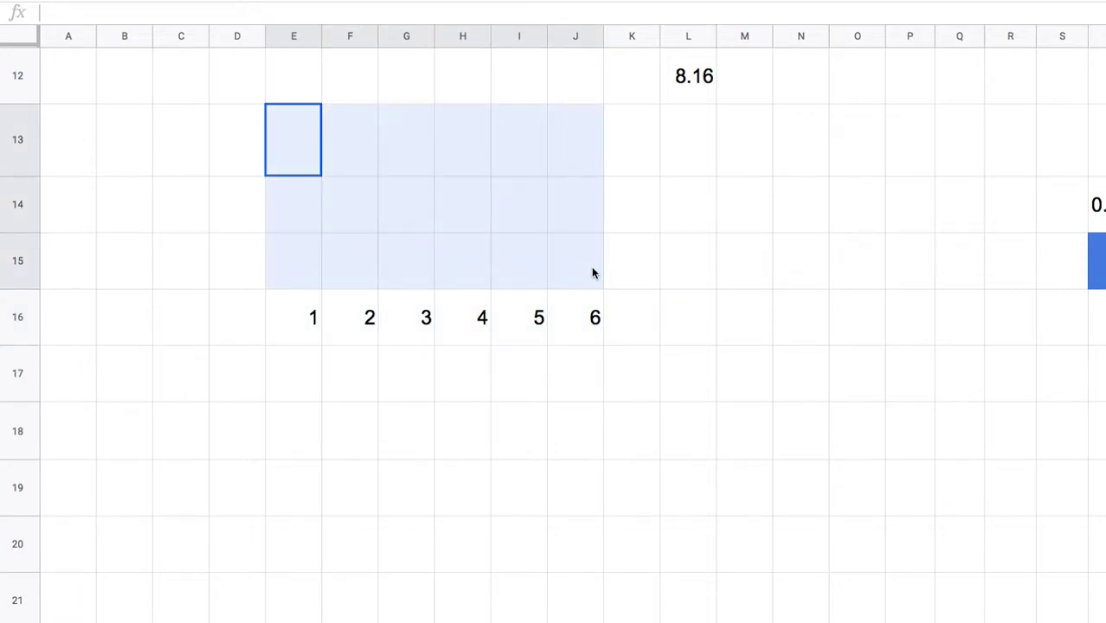
click(848, 6)
click(874, 47)
click(951, 52)
click(695, 204)
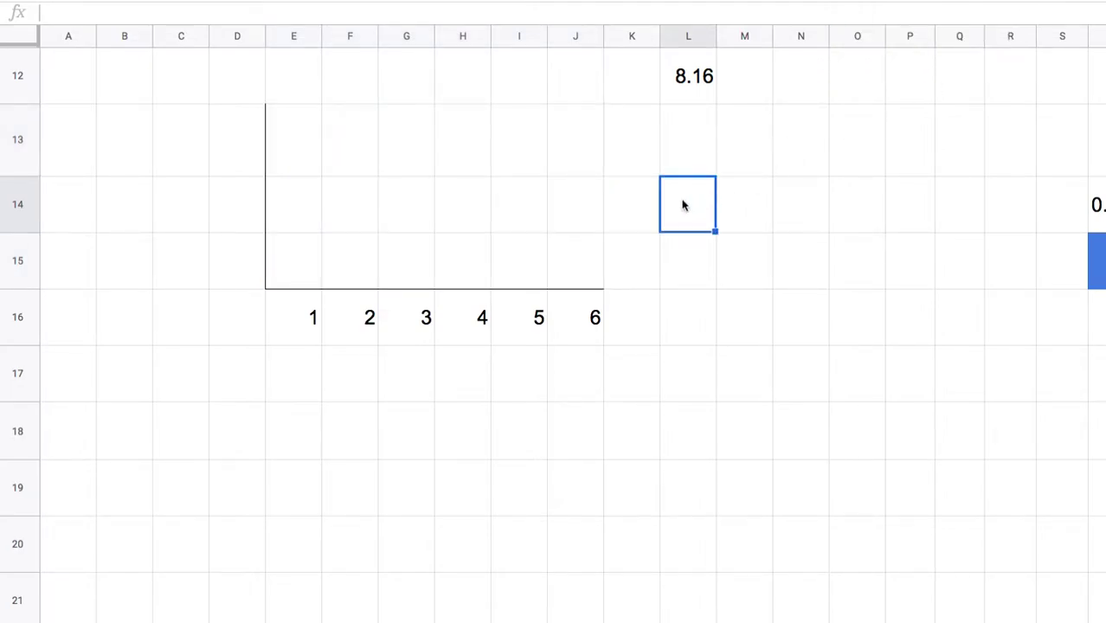
Step: Label the vertical axis with 50 in D15 and 100 in D14
click(245, 256)
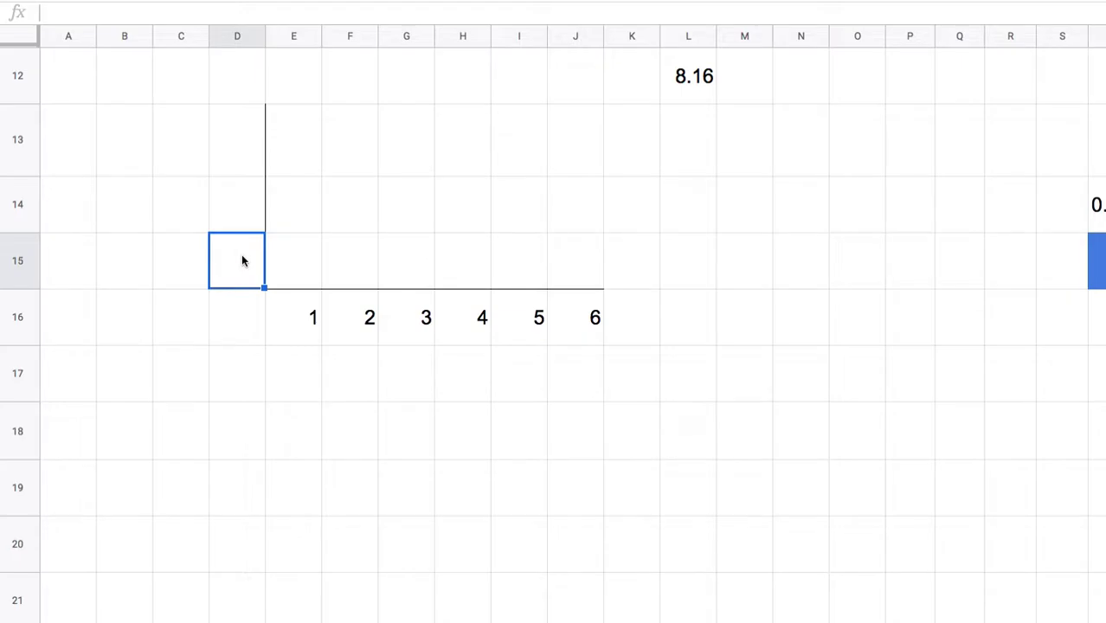
text(50)
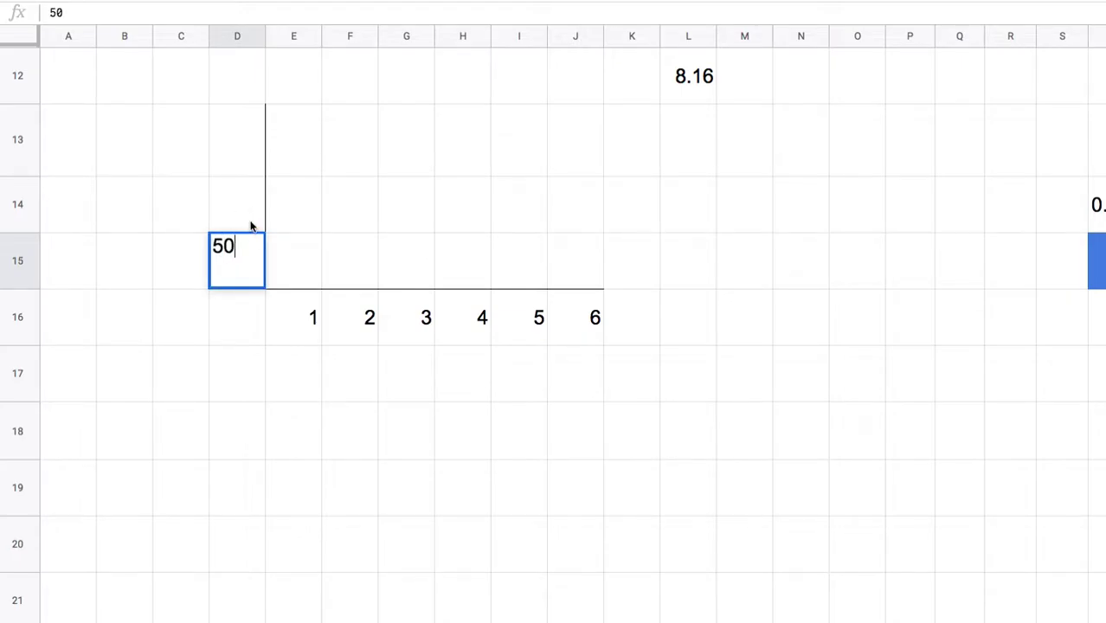
click(247, 206)
text(100)
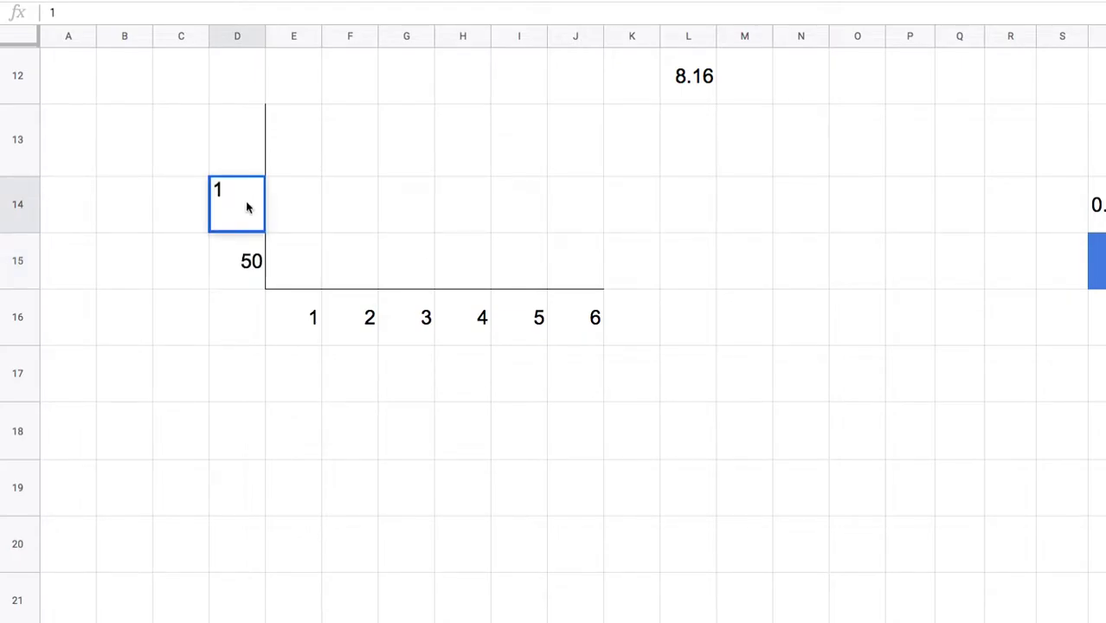
click(351, 368)
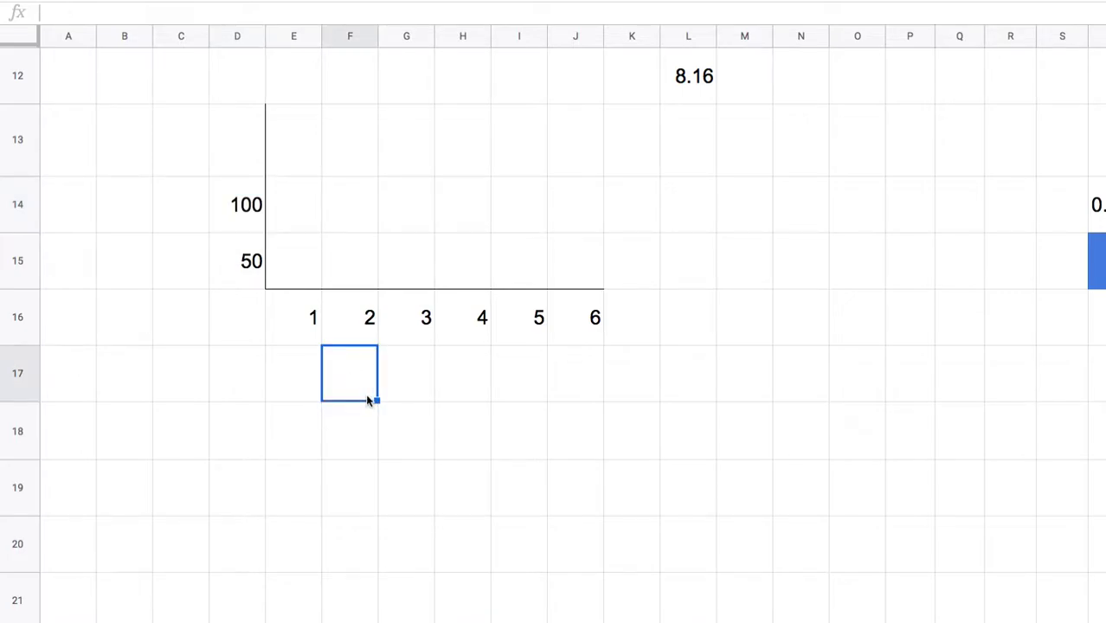
Step: Center the numbers 1 to 6 horizontally in E16:J16
drag(300, 329, 593, 328)
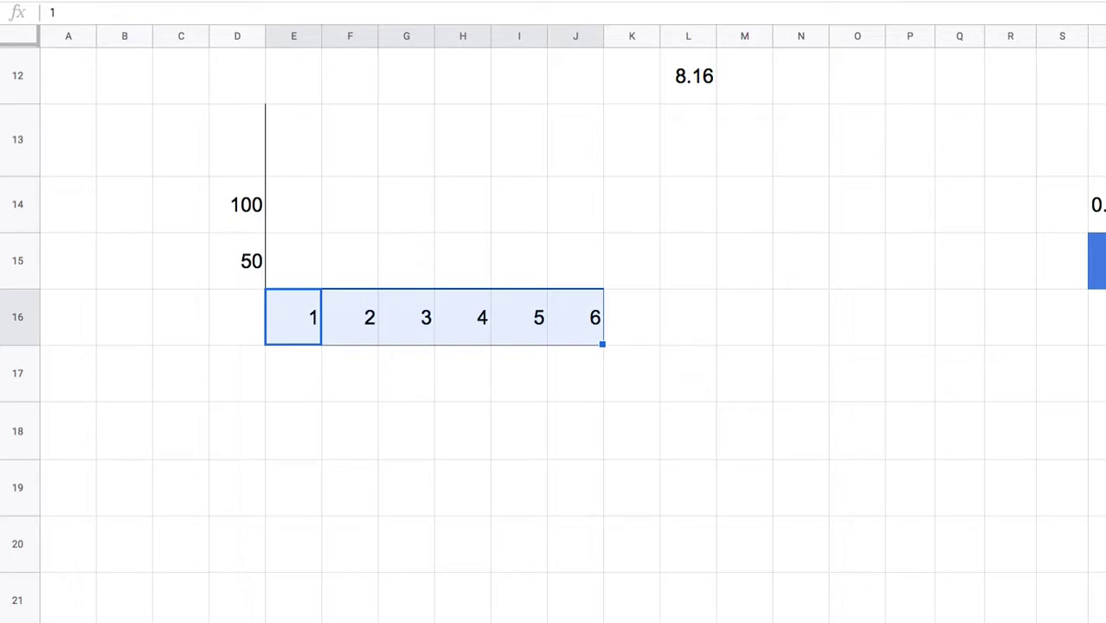
click(658, 19)
click(684, 51)
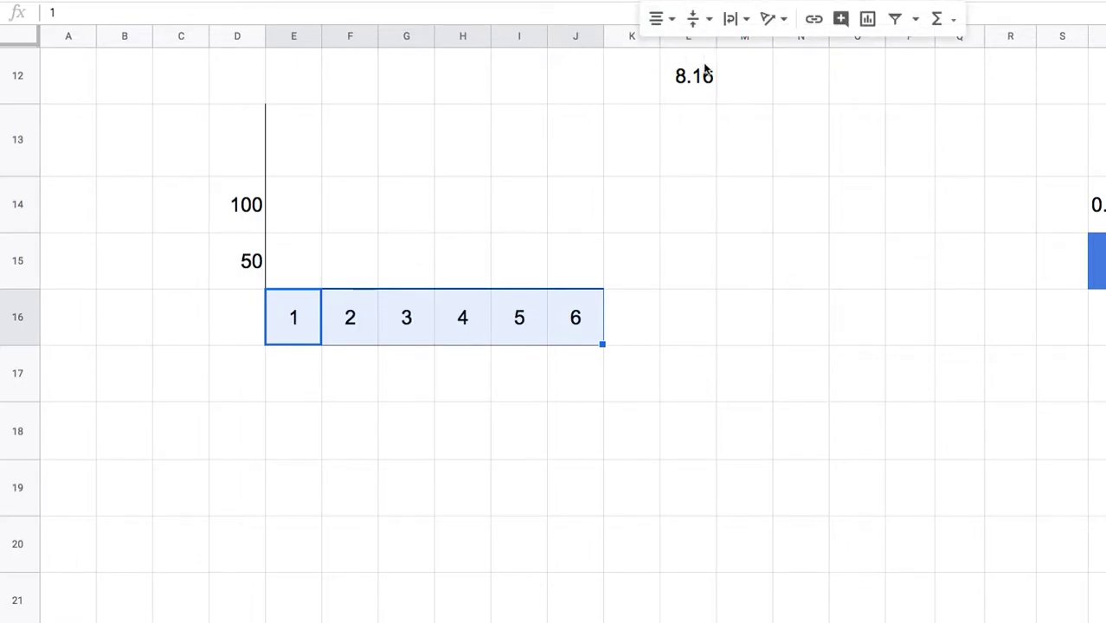
Step: Fill cells E14:E15 with blue and extend that formatting across to column J to form six equal bars
drag(314, 219, 311, 245)
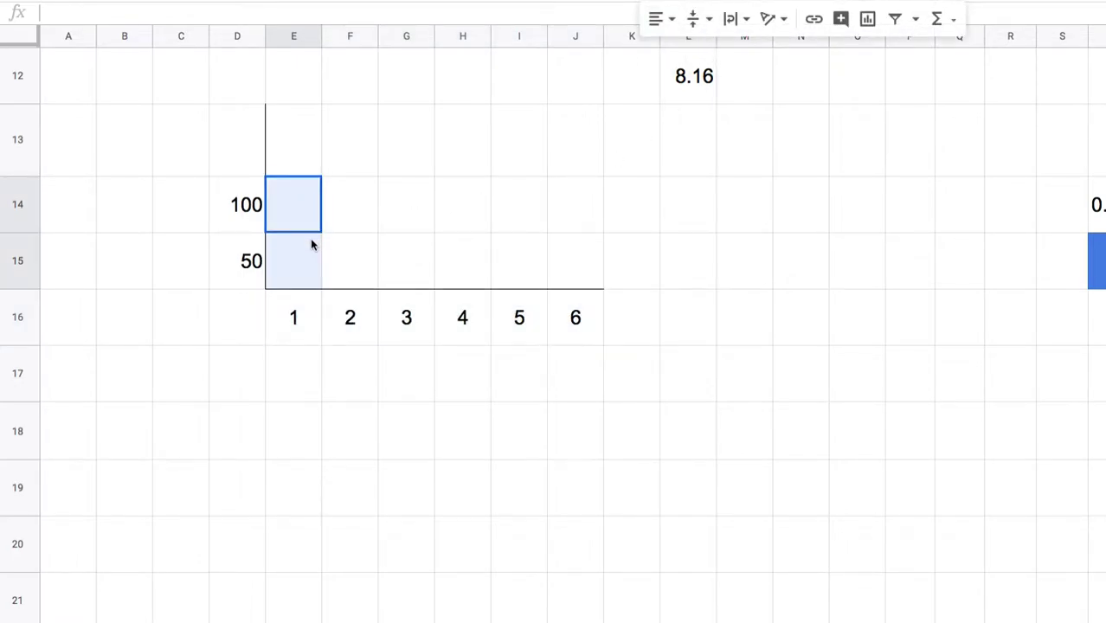
click(857, 3)
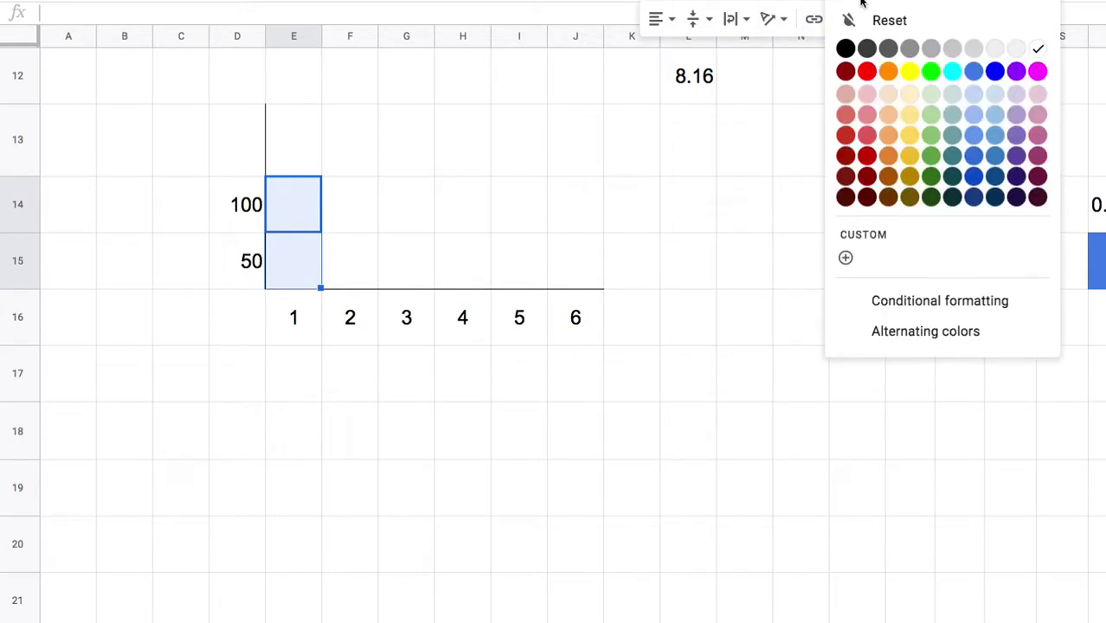
click(974, 71)
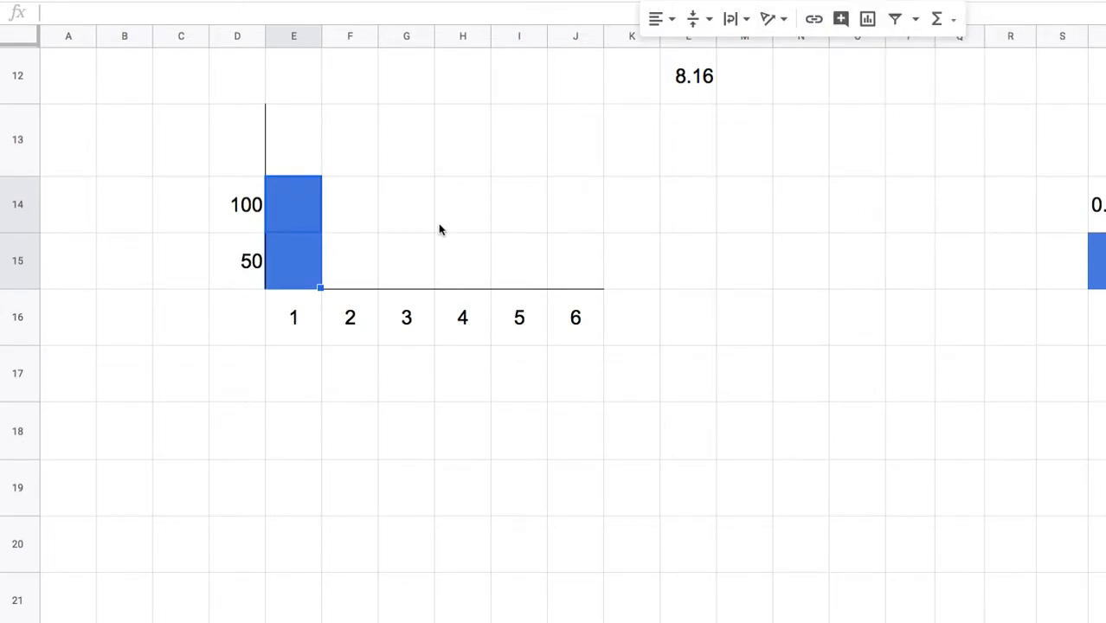
drag(322, 286, 572, 281)
click(407, 339)
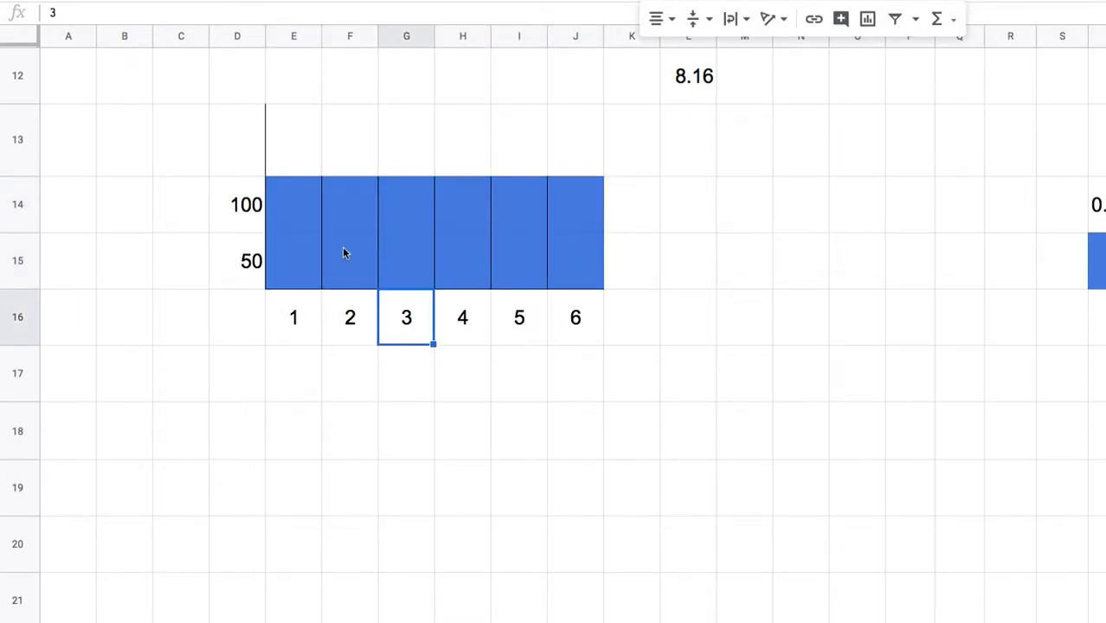
click(583, 298)
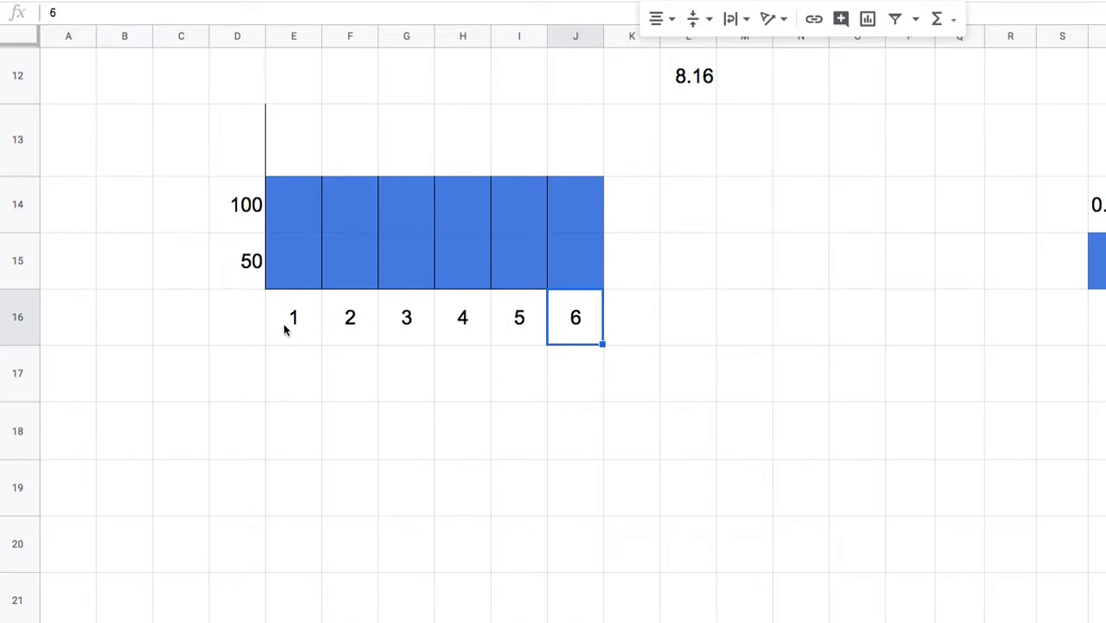
Step: Enter the sample counts 99, 92 and 107 in E17, F17 and G17 beneath the numbers 1 to 3
click(315, 362)
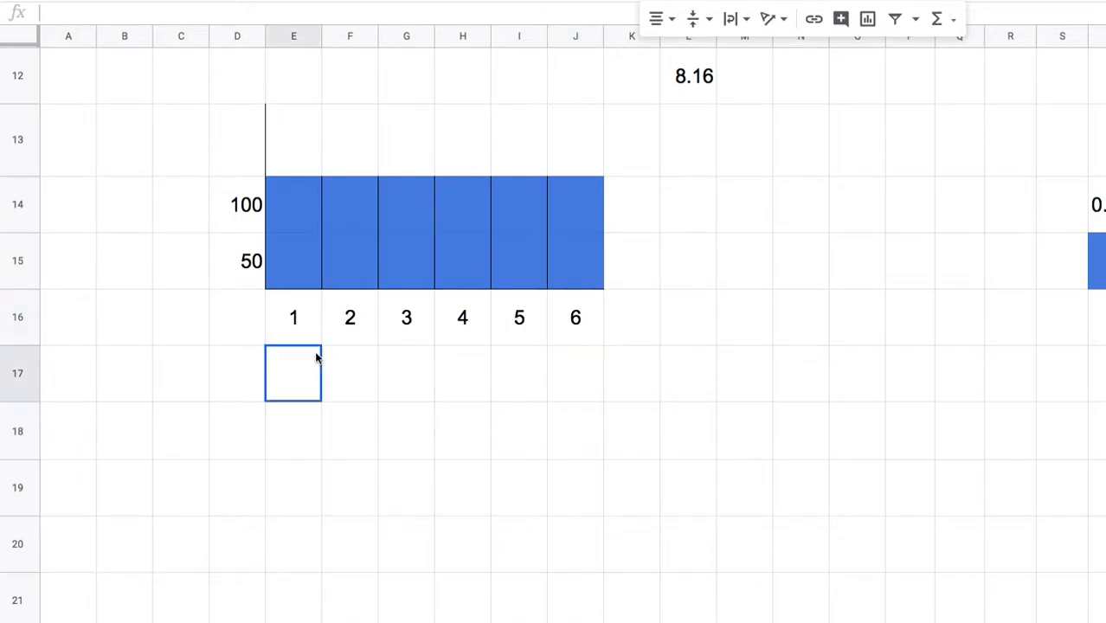
text(9)
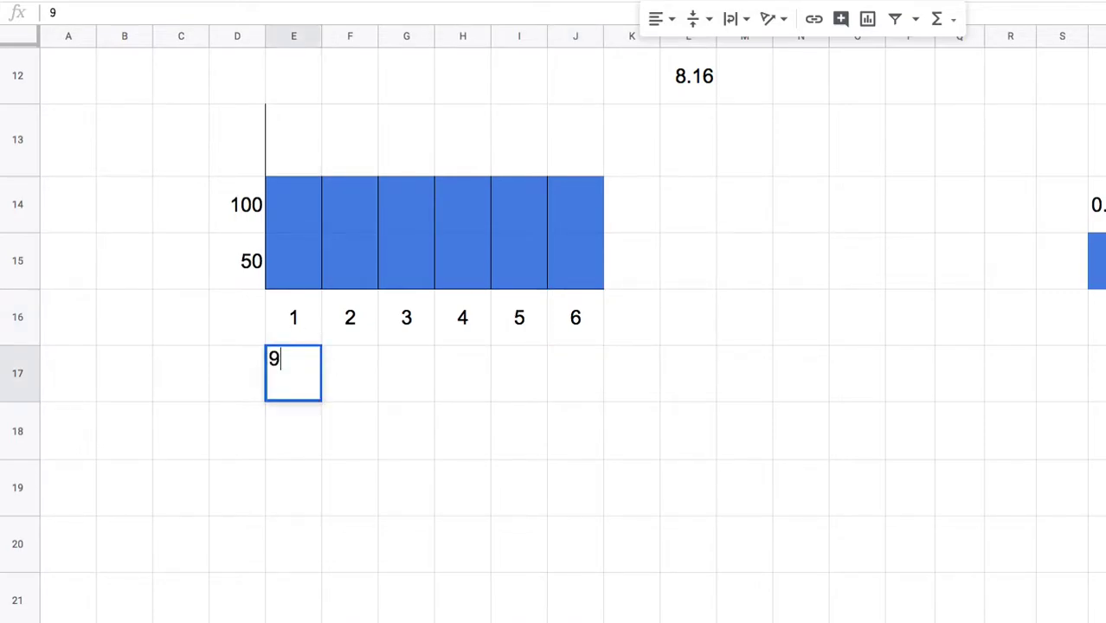
text(9)
click(348, 378)
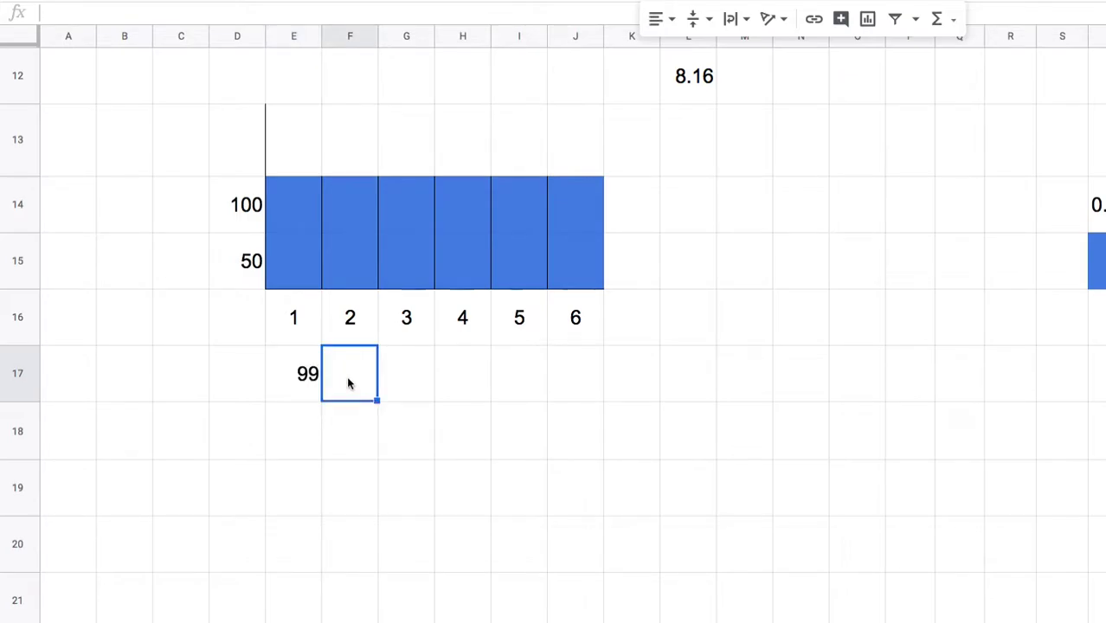
text(92)
click(423, 384)
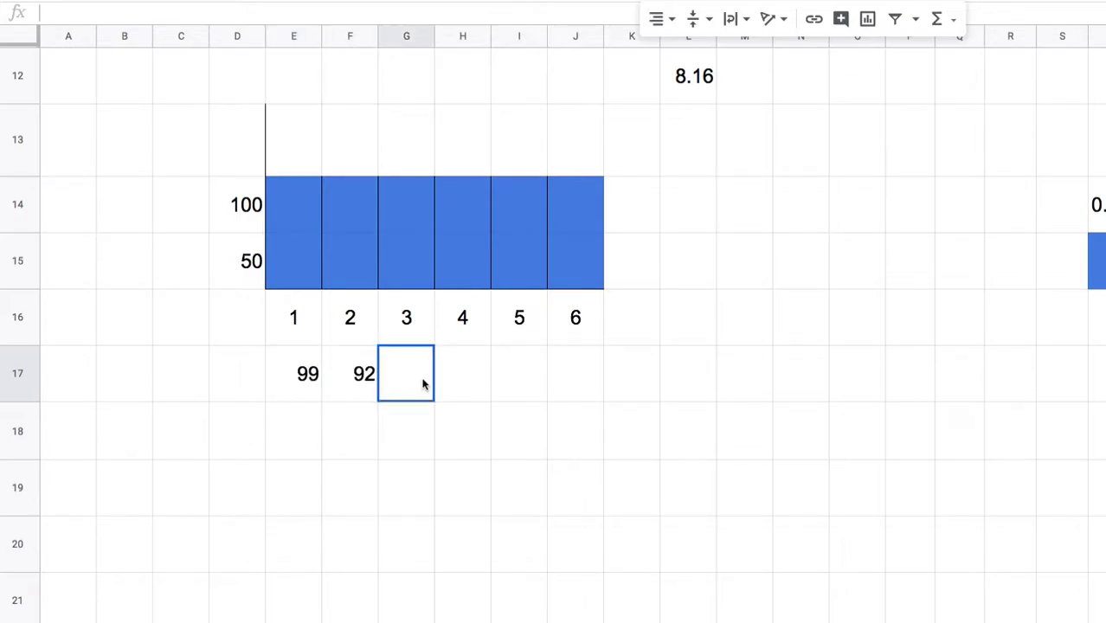
text(10)
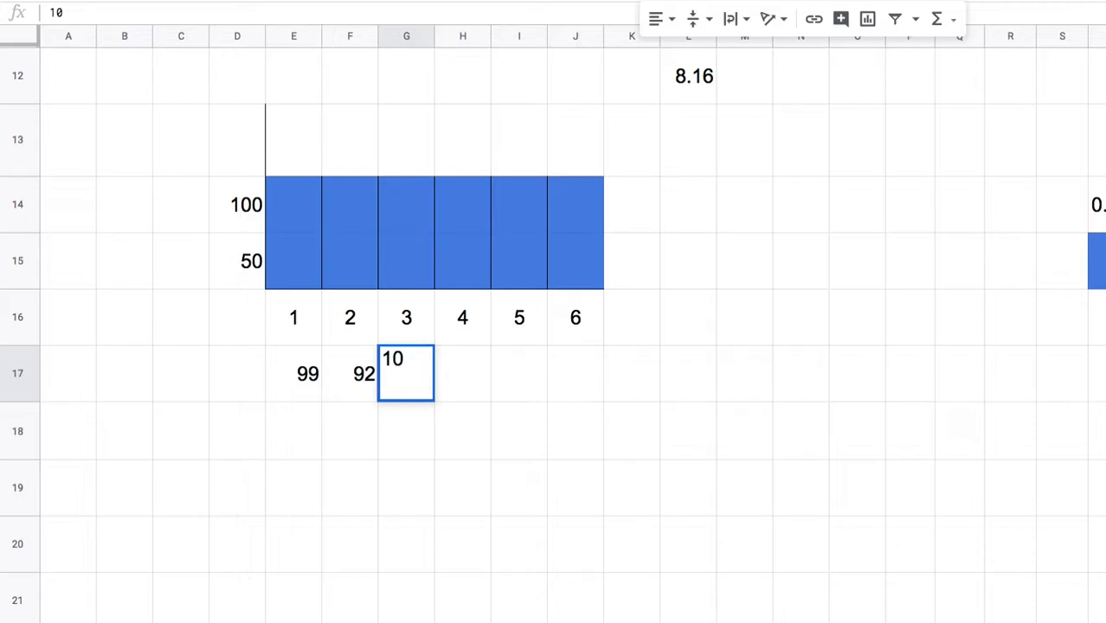
text(7)
click(487, 391)
Step: Compare the counts in row 17 with the heights of the blue bars in E14:J15
drag(313, 387, 582, 387)
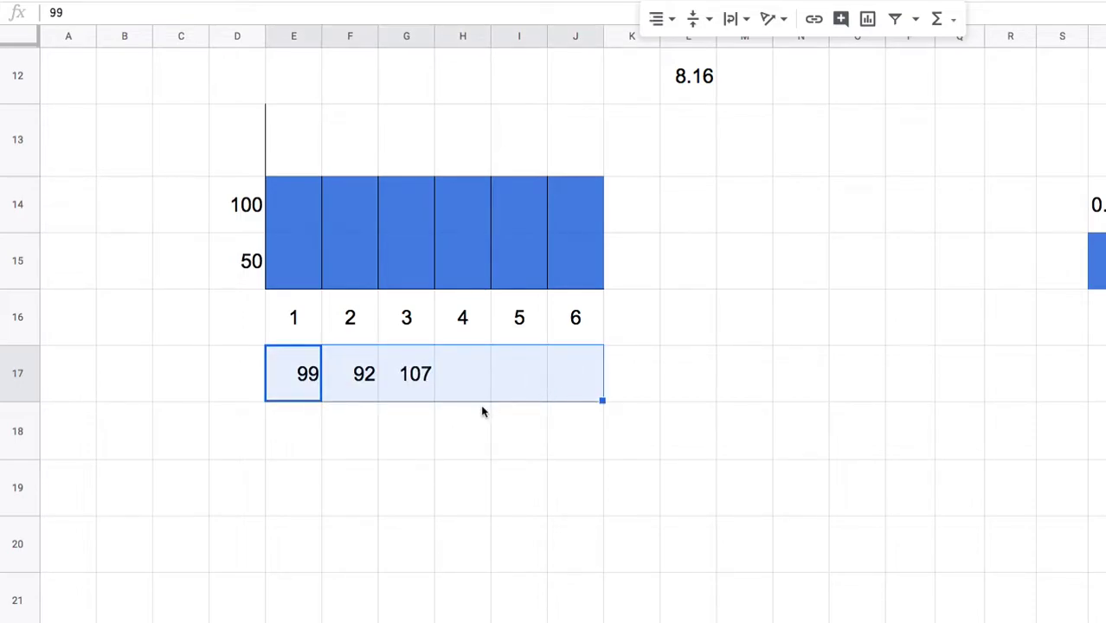
click(293, 215)
click(340, 205)
click(406, 208)
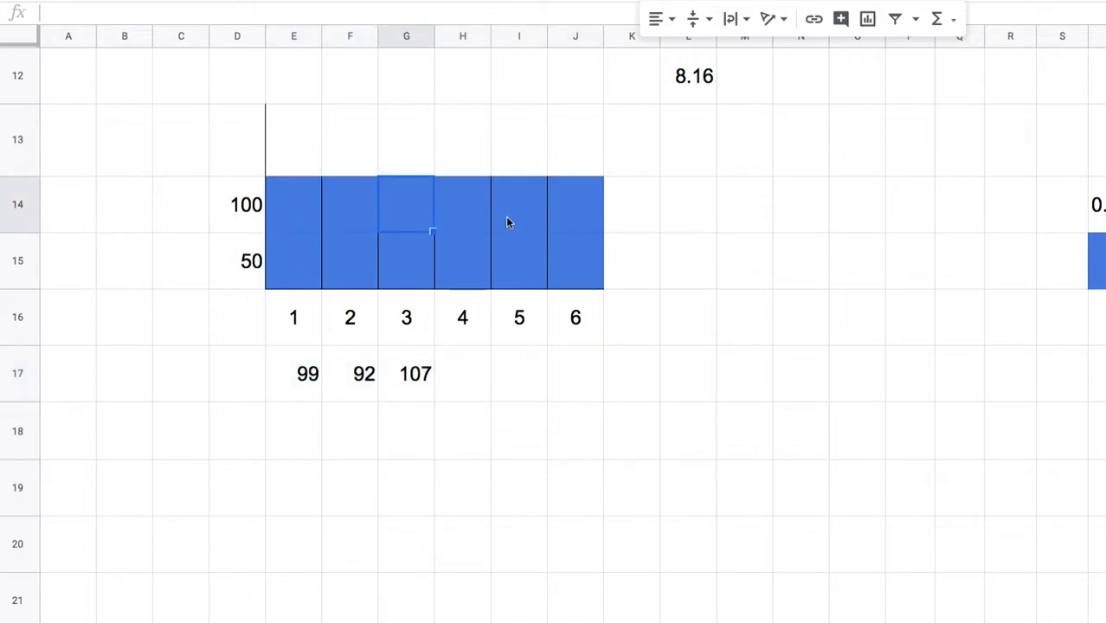
click(518, 212)
drag(290, 199, 555, 208)
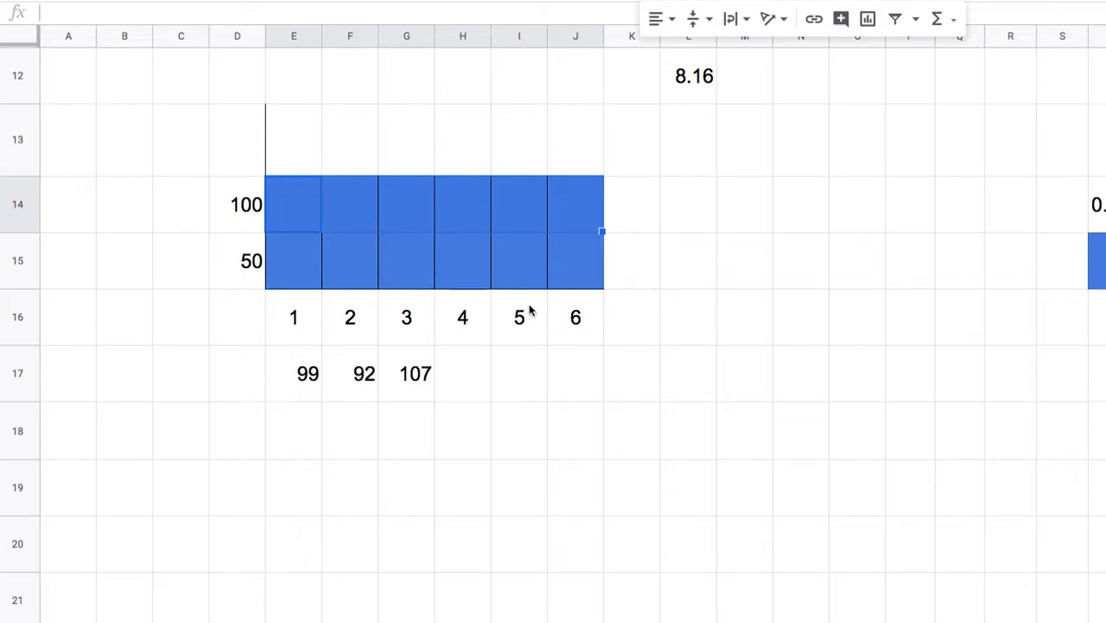
drag(319, 216, 560, 259)
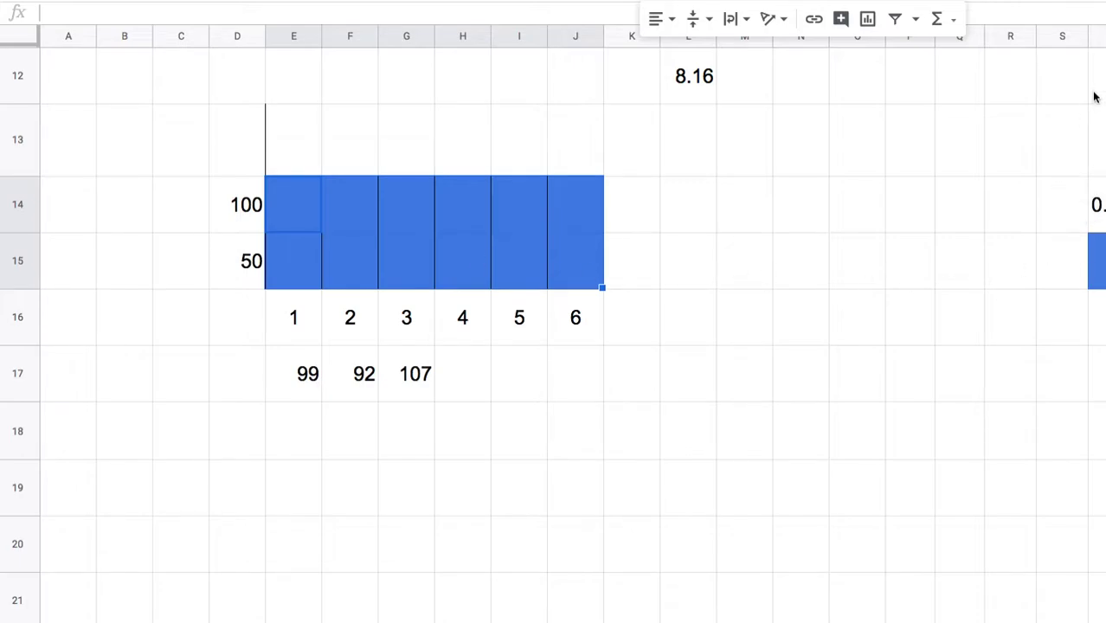
Step: Number cells E20 to O20 from 2 to 12, extending the series from the first two values
scroll(554, 329, down, 3)
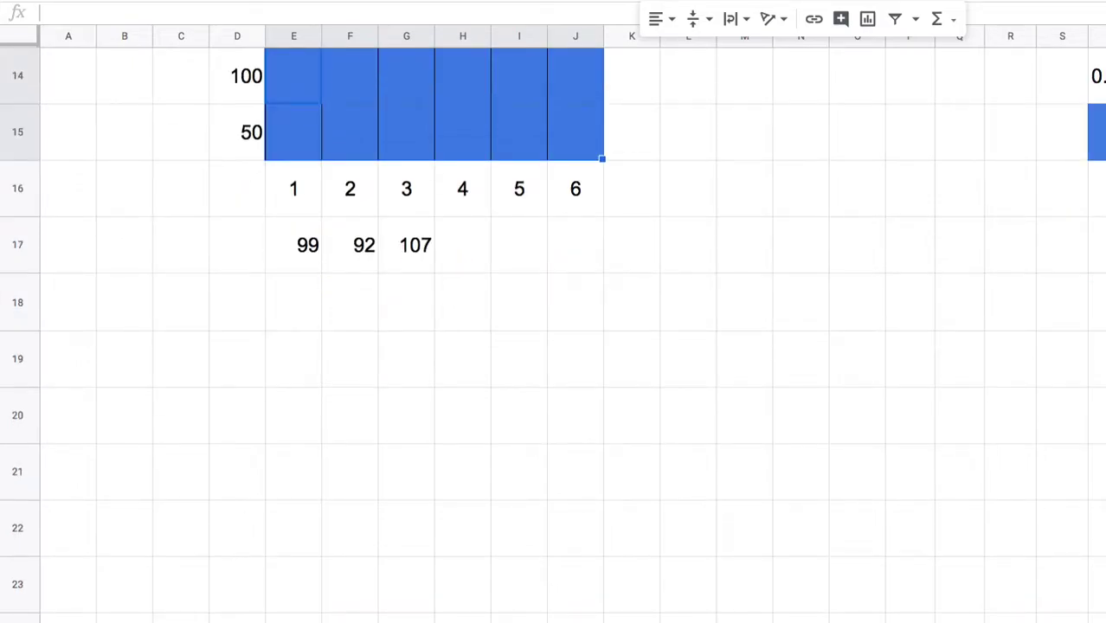
click(309, 432)
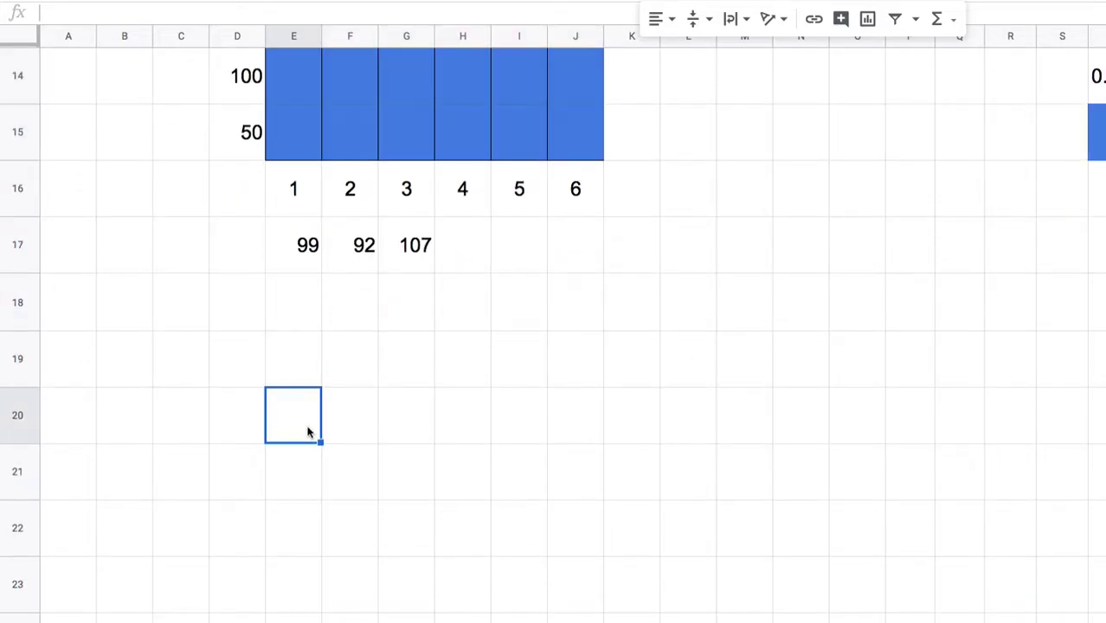
text(2)
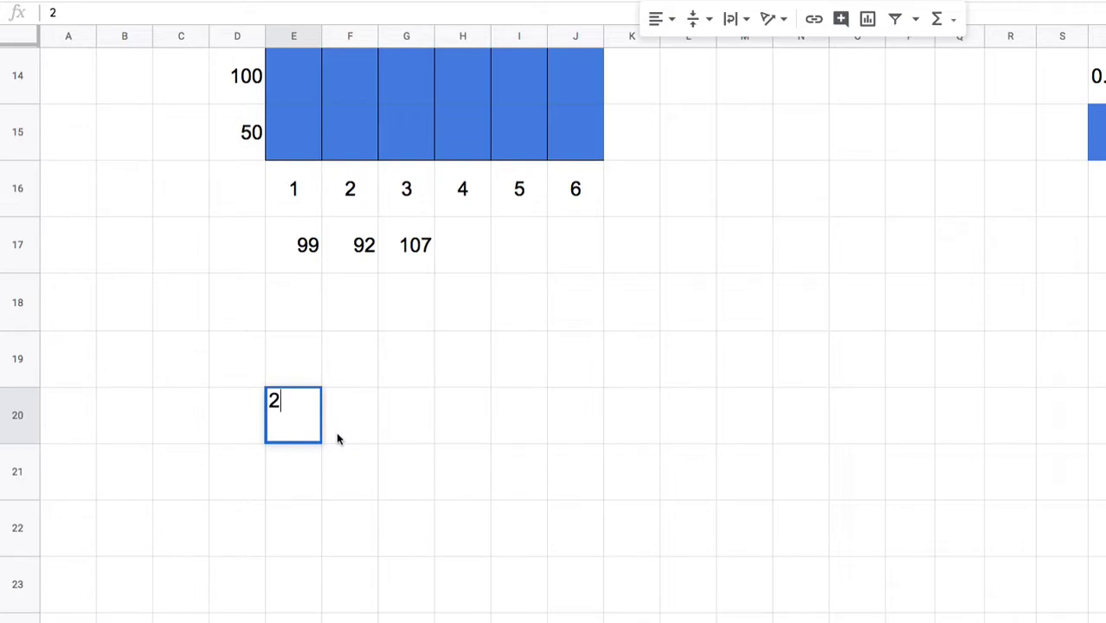
click(347, 438)
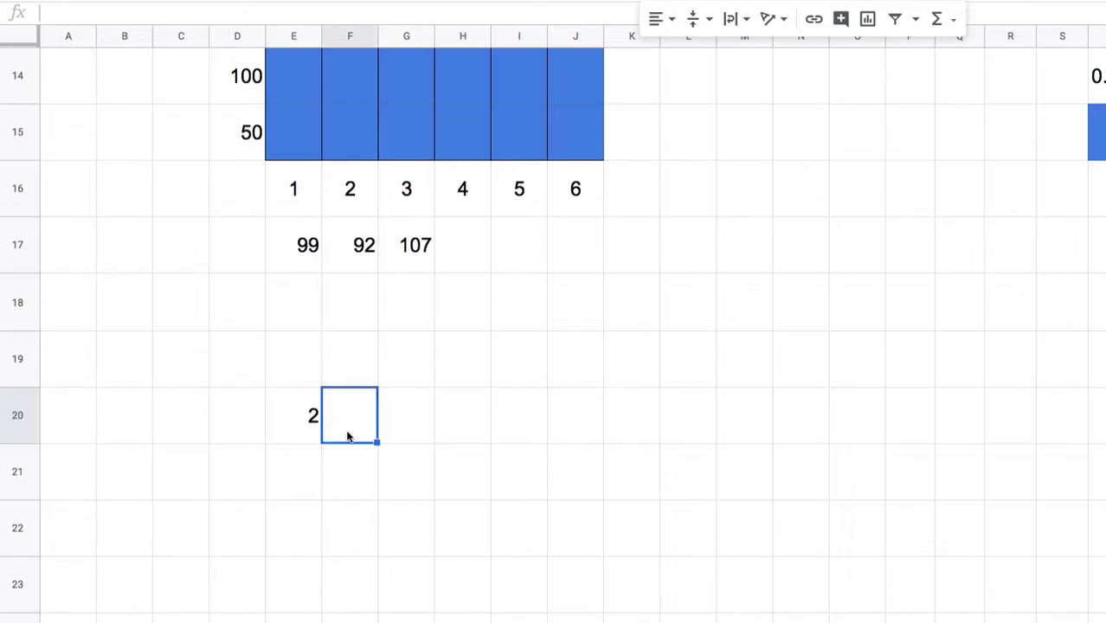
text(3)
click(419, 458)
drag(310, 425, 843, 432)
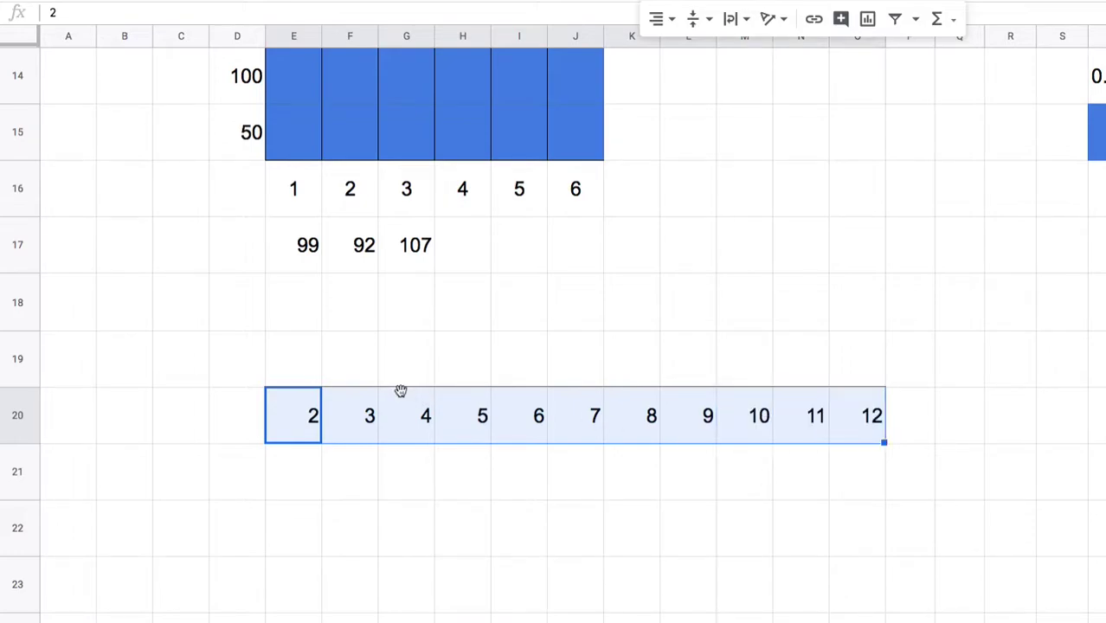
Step: Trace a peaked distribution above the numbers 2 to 12 by selecting separate cells from E19 up to J15 and down to O19
click(325, 364)
click(311, 361)
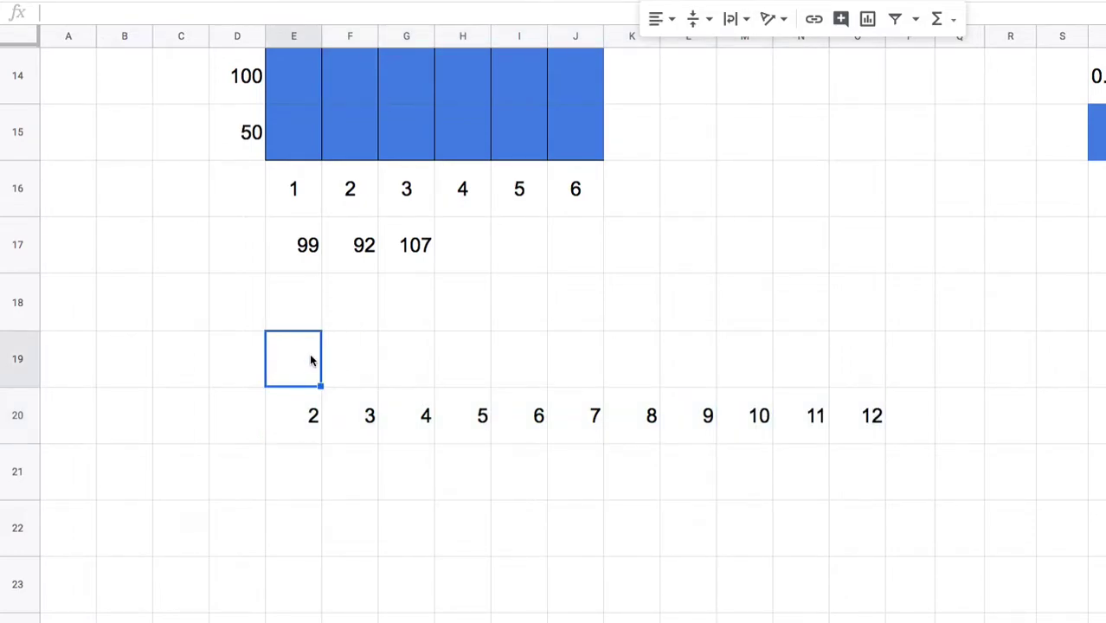
ctrl+click(368, 312)
ctrl+click(424, 258)
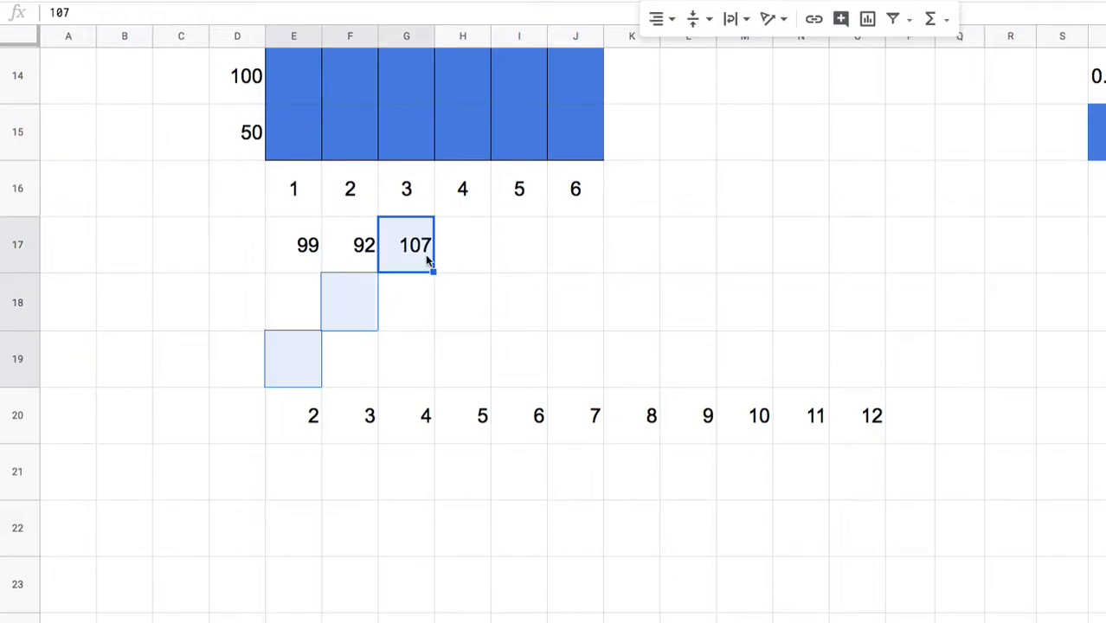
ctrl+click(476, 208)
ctrl+click(531, 194)
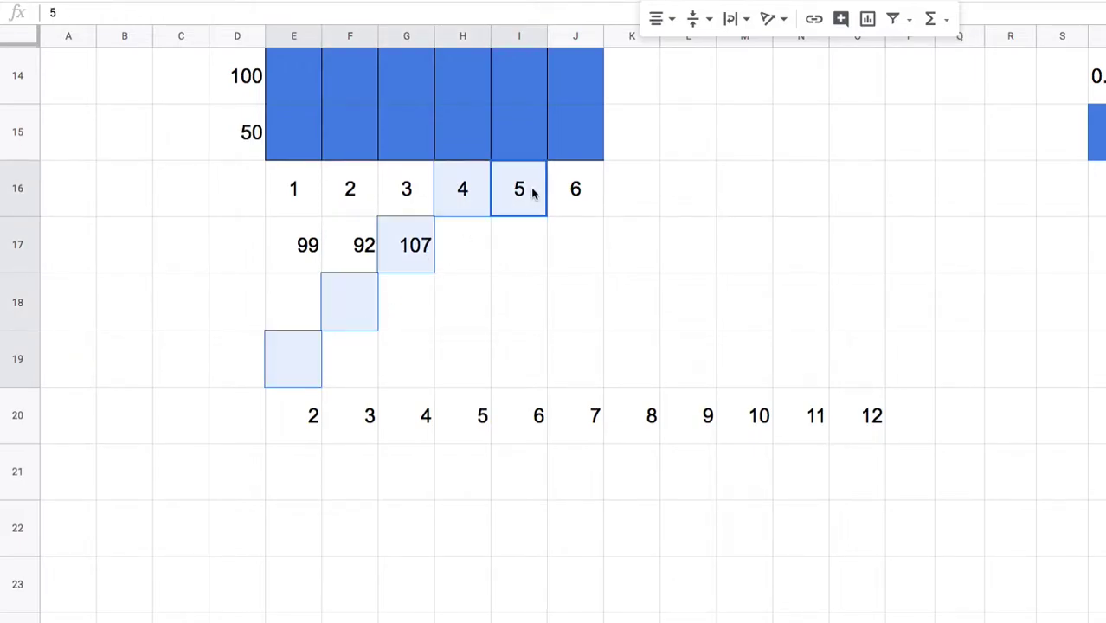
ctrl+click(588, 154)
ctrl+click(648, 187)
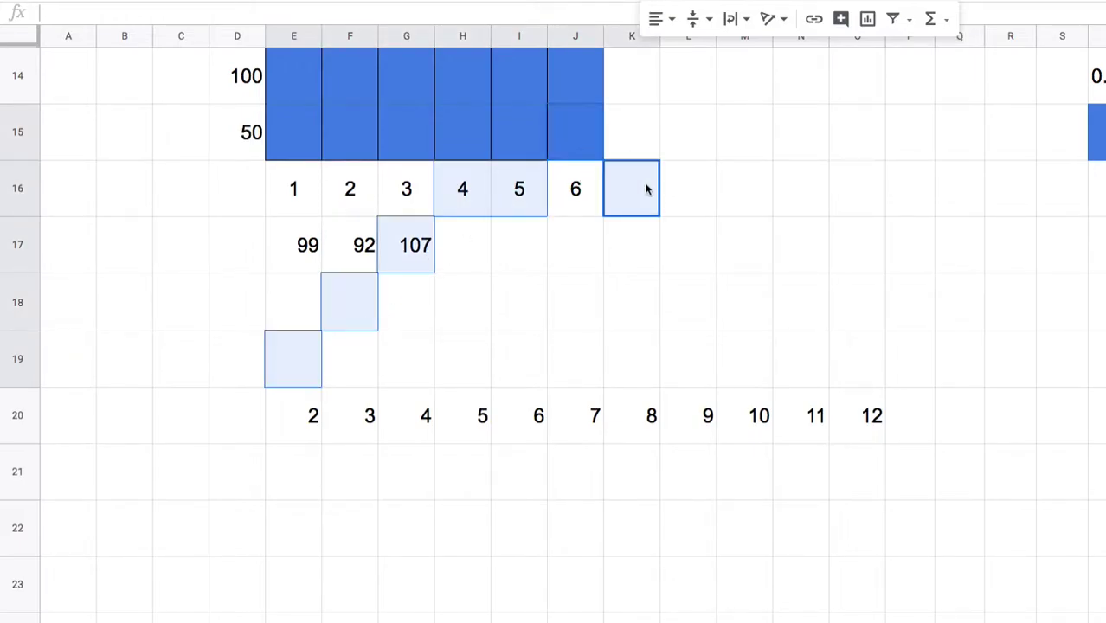
ctrl+click(706, 244)
ctrl+click(745, 303)
ctrl+click(804, 309)
ctrl+click(837, 361)
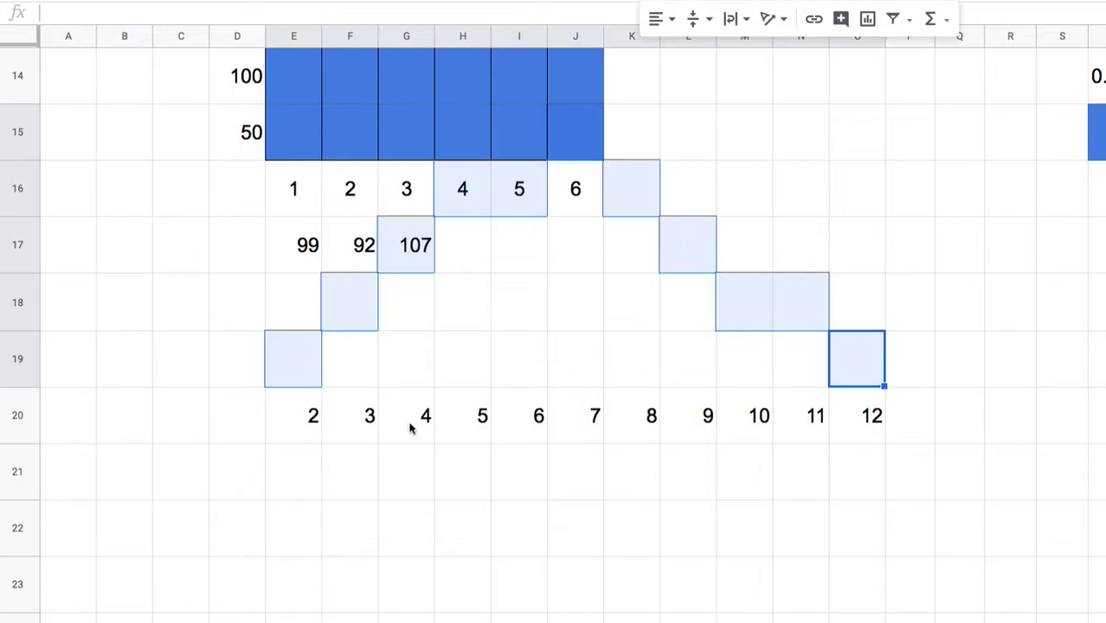
Step: Number cells E21 to S21 from 3 to 17, extending the series from the first two values, 3 and 4
click(317, 421)
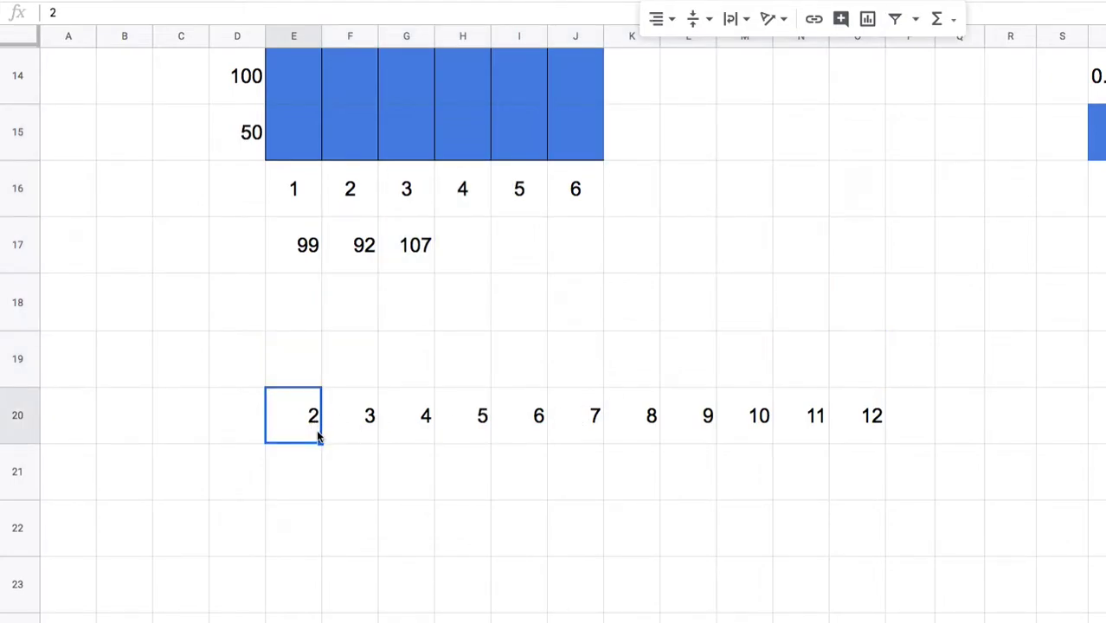
click(308, 475)
text(3)
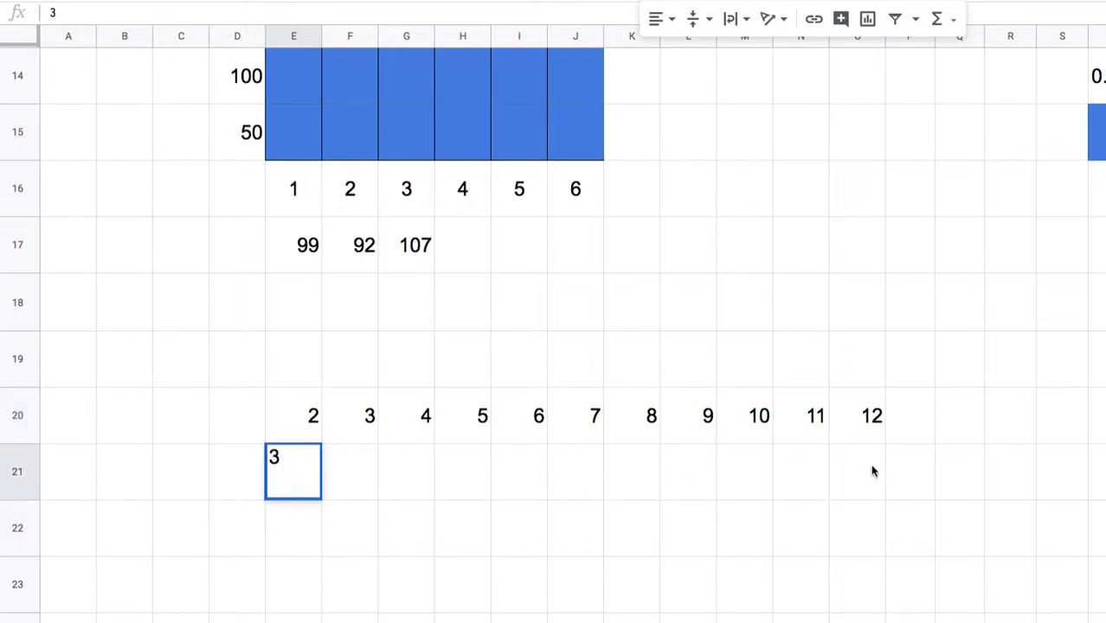
click(937, 475)
click(360, 485)
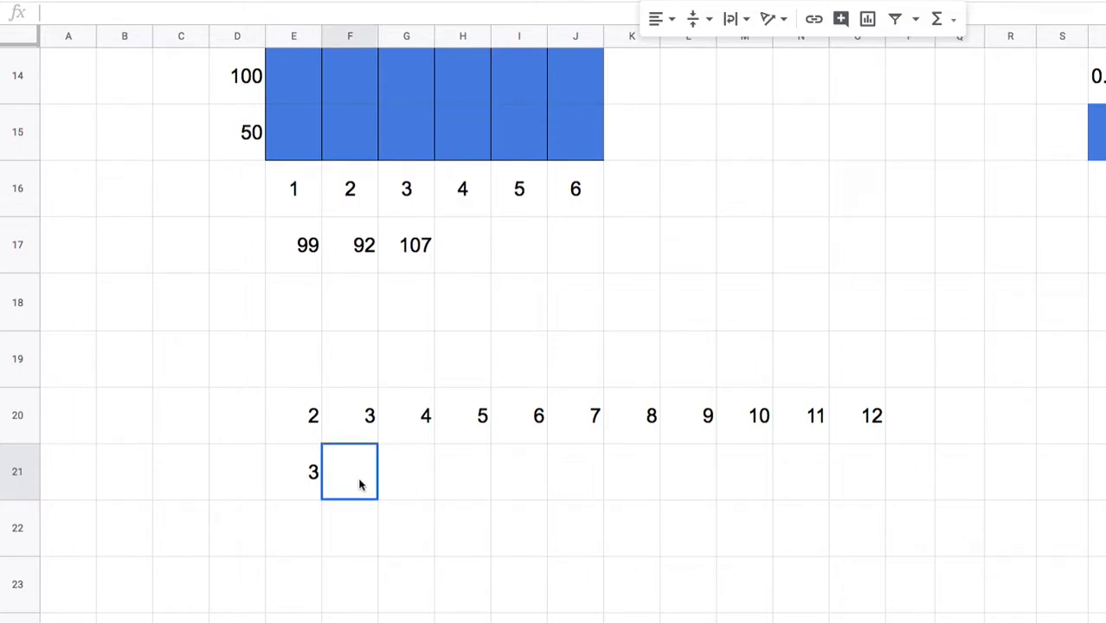
text(4)
drag(316, 485, 1089, 472)
click(376, 492)
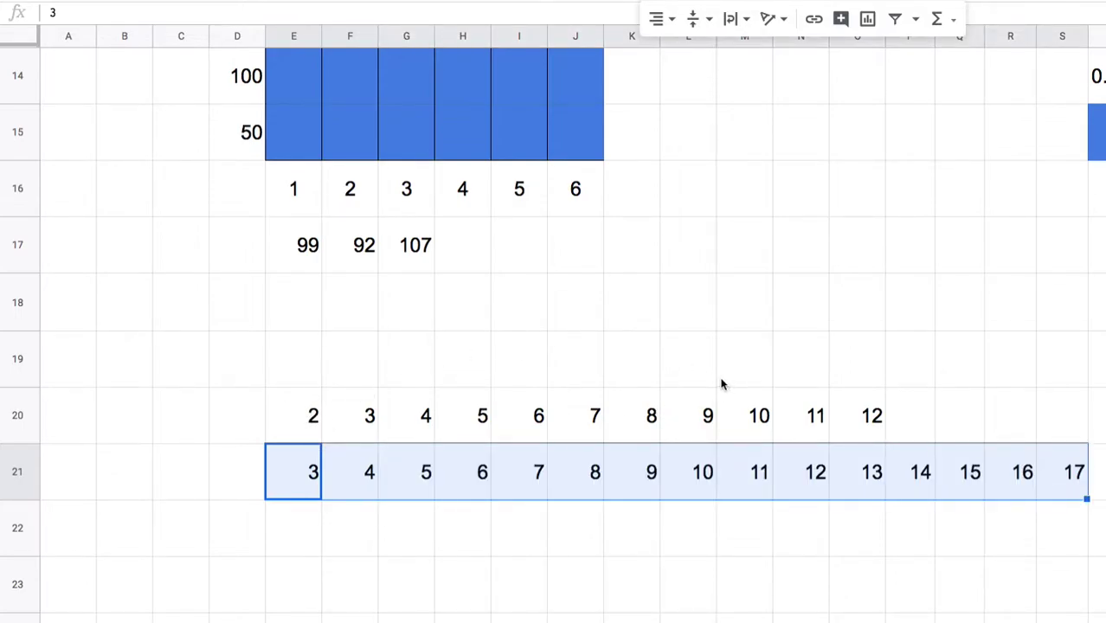
Step: Compare the number series in rows 20 and 21 with the level blue bars in E14:J15
drag(350, 411, 857, 413)
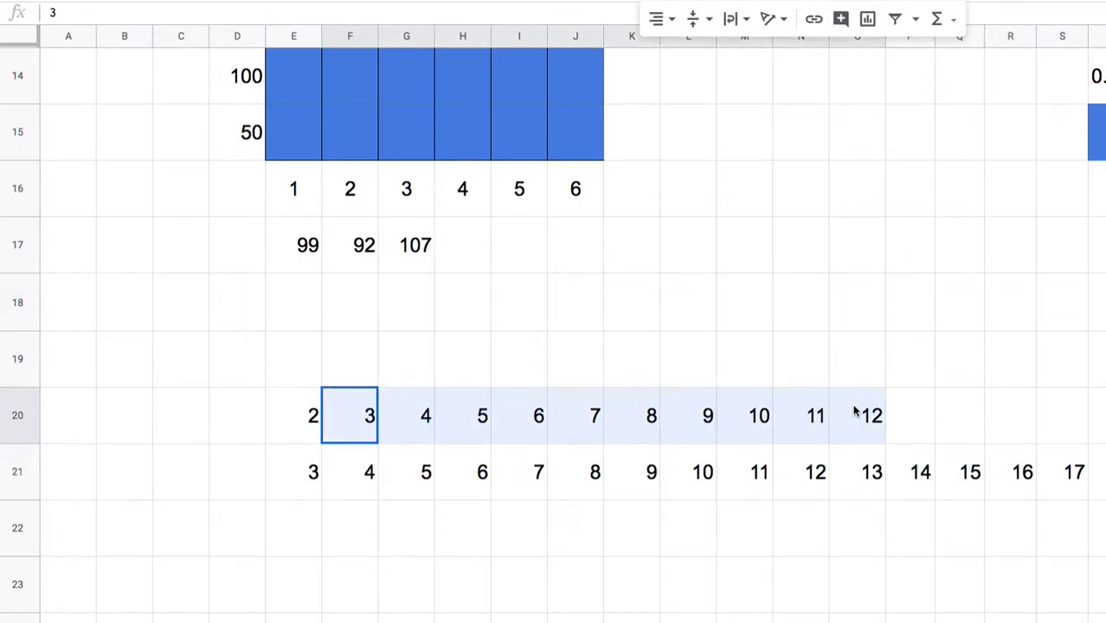
drag(299, 492, 1074, 496)
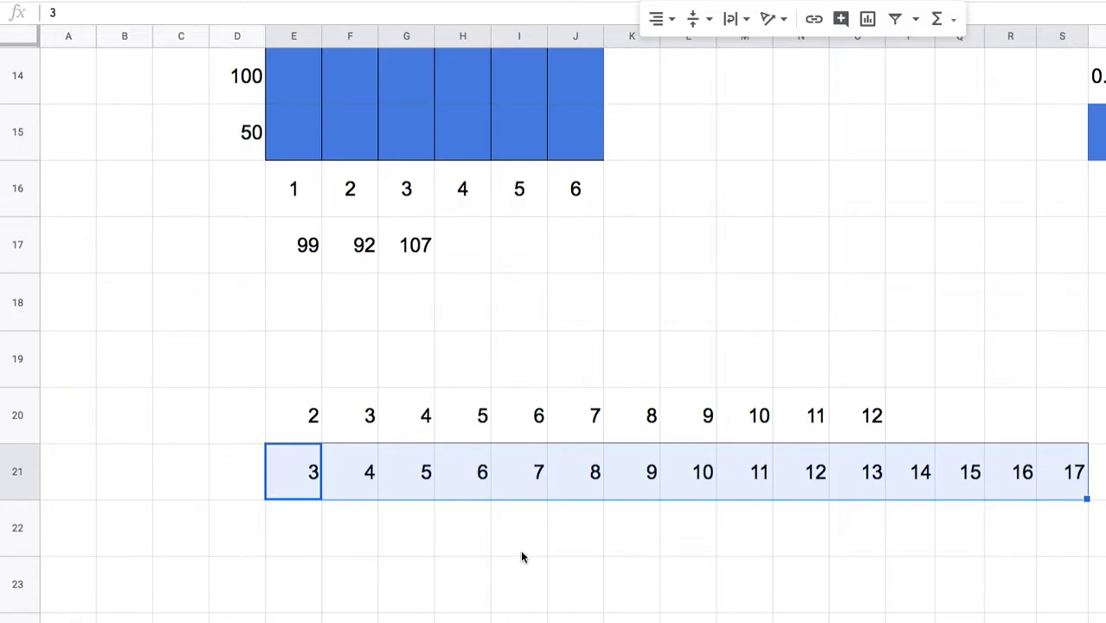
click(516, 385)
key(Up)
key(Up)
key(Up)
key(Up)
key(Up)
key(Up)
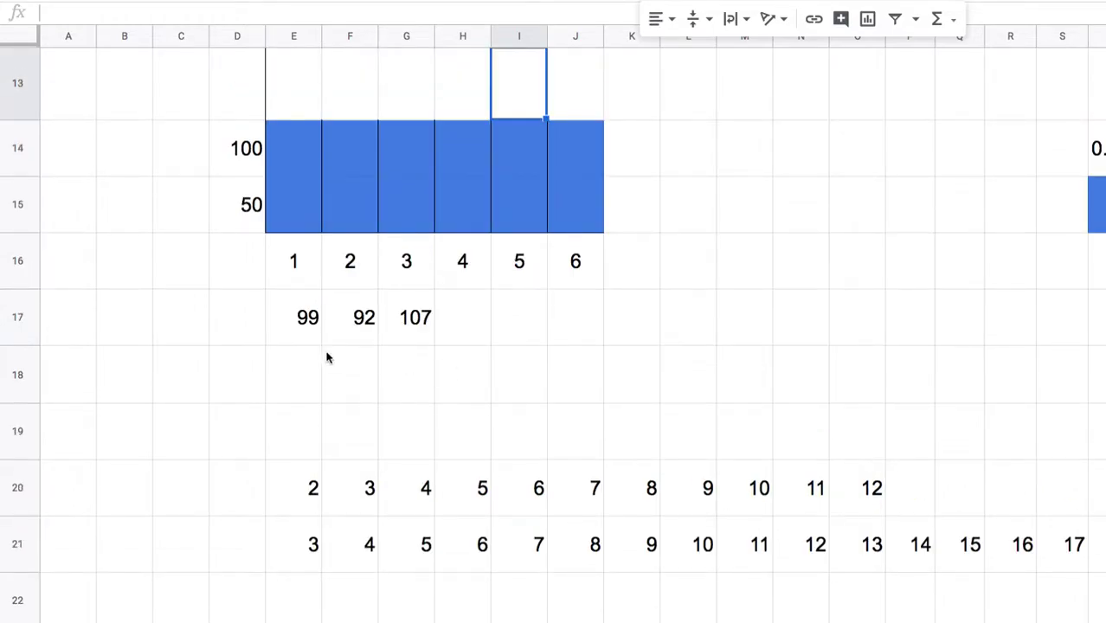
drag(311, 149, 605, 209)
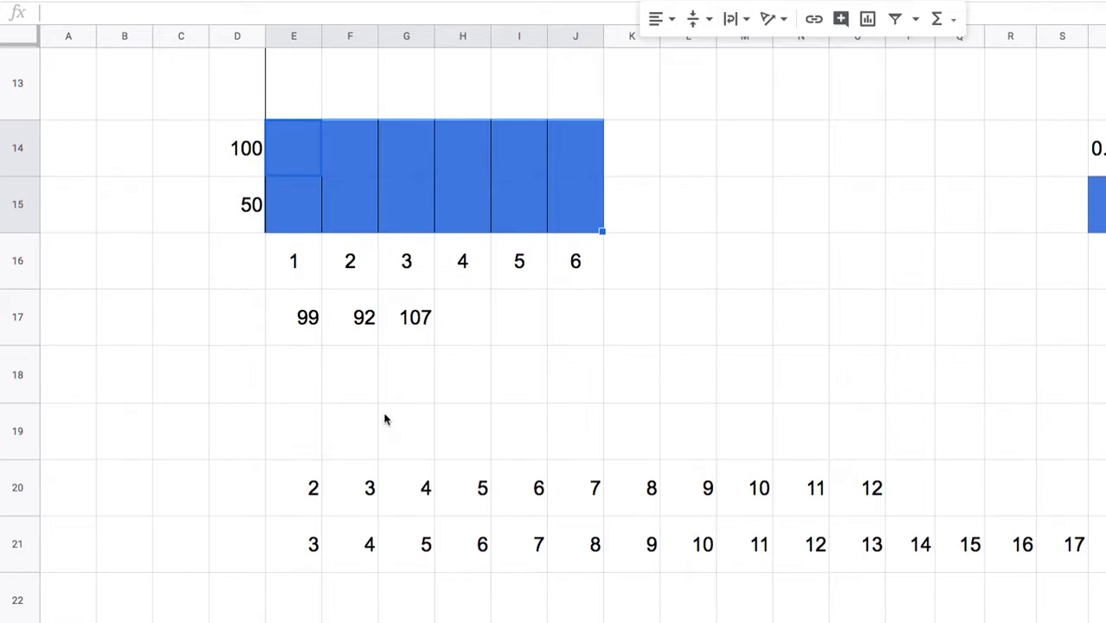
Step: Trace a peaked distribution by selecting separate cells from F19 diagonally up to K14 and down to P19
drag(353, 425, 509, 394)
click(425, 390)
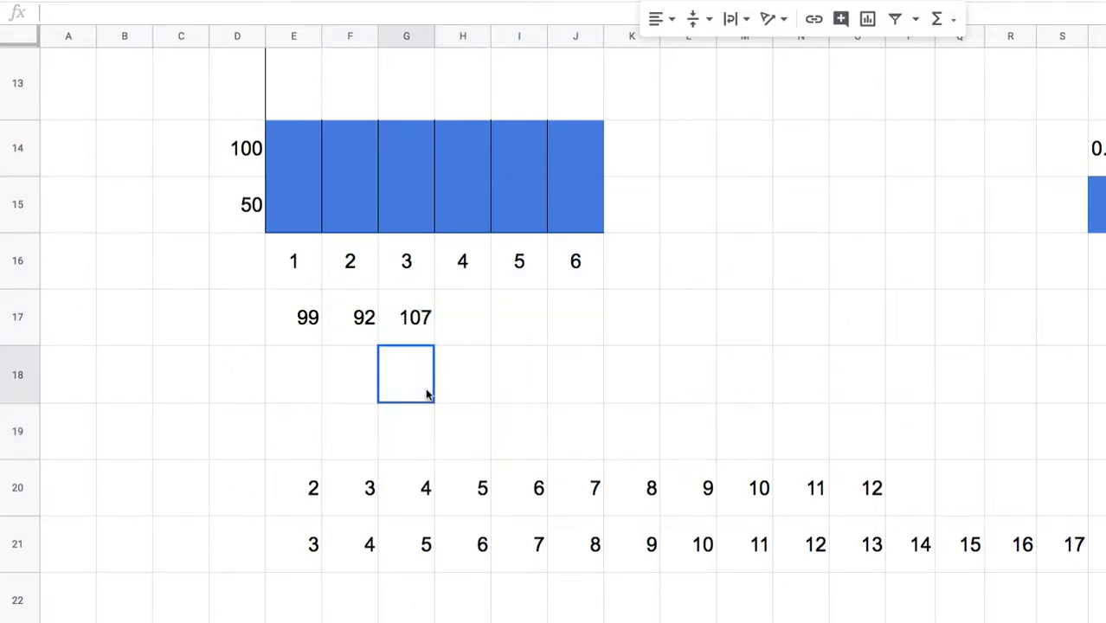
click(370, 421)
ctrl+click(409, 386)
ctrl+click(484, 309)
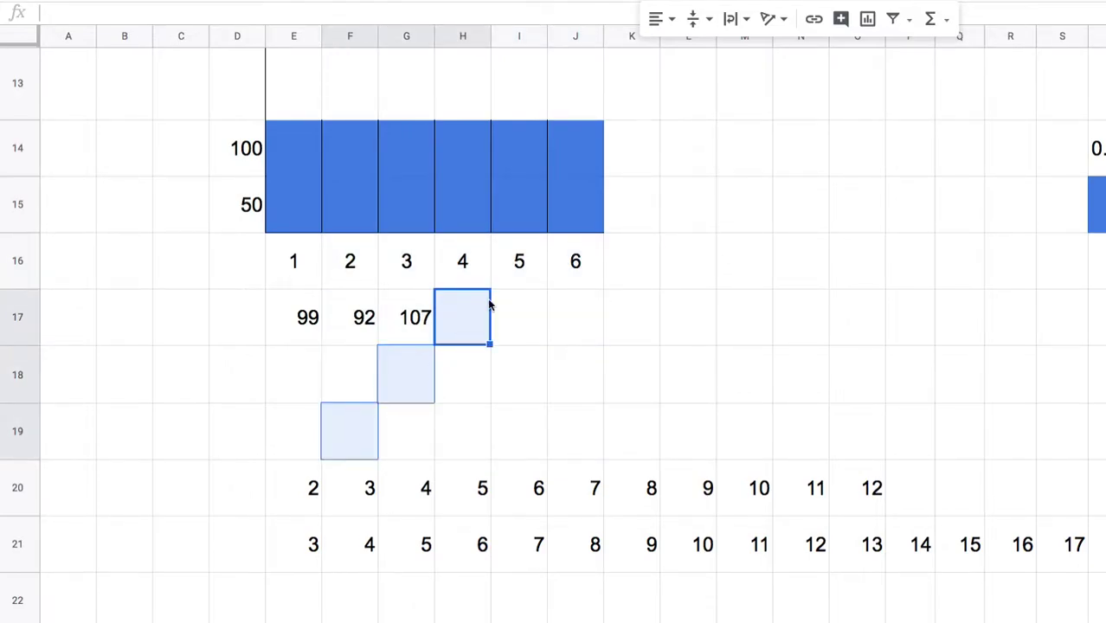
ctrl+click(534, 266)
ctrl+click(589, 215)
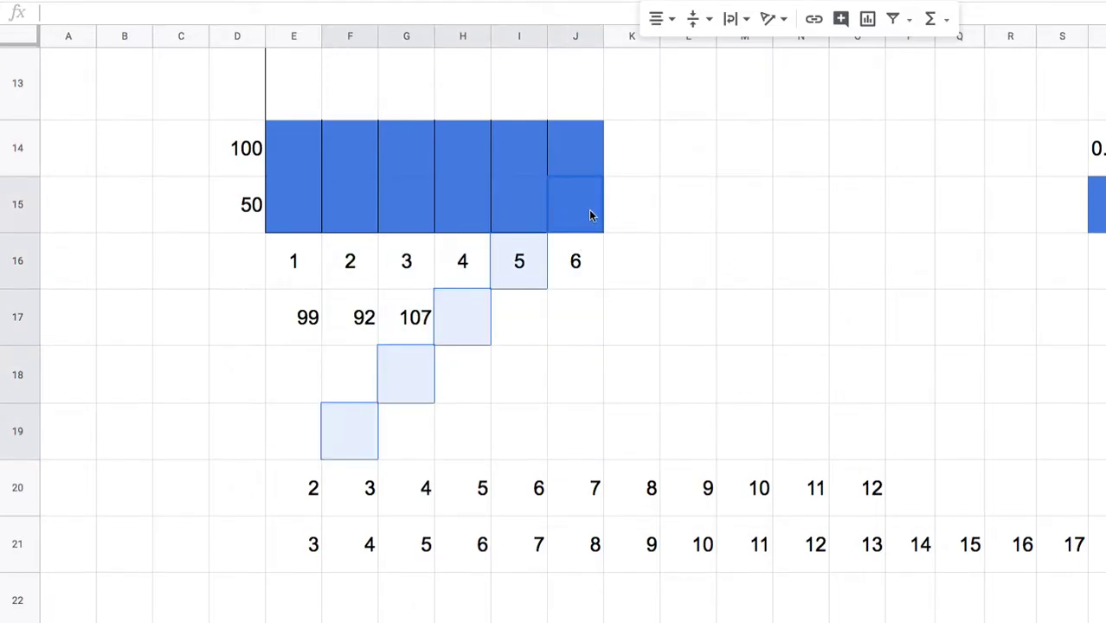
ctrl+click(643, 165)
ctrl+click(704, 201)
ctrl+click(766, 263)
ctrl+click(811, 315)
ctrl+click(860, 370)
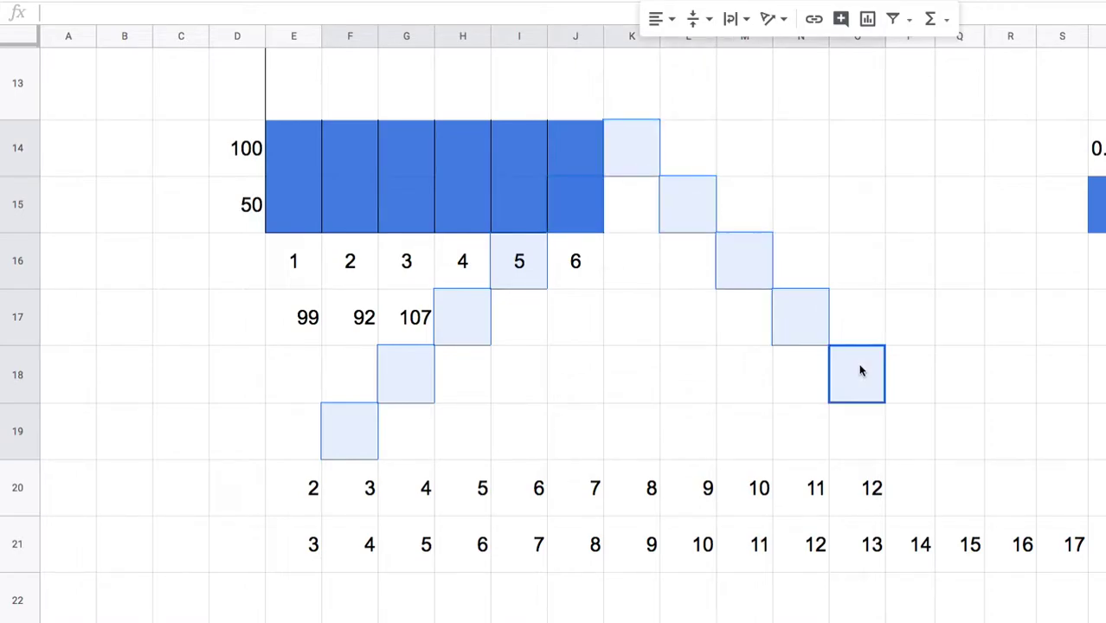
ctrl+click(913, 431)
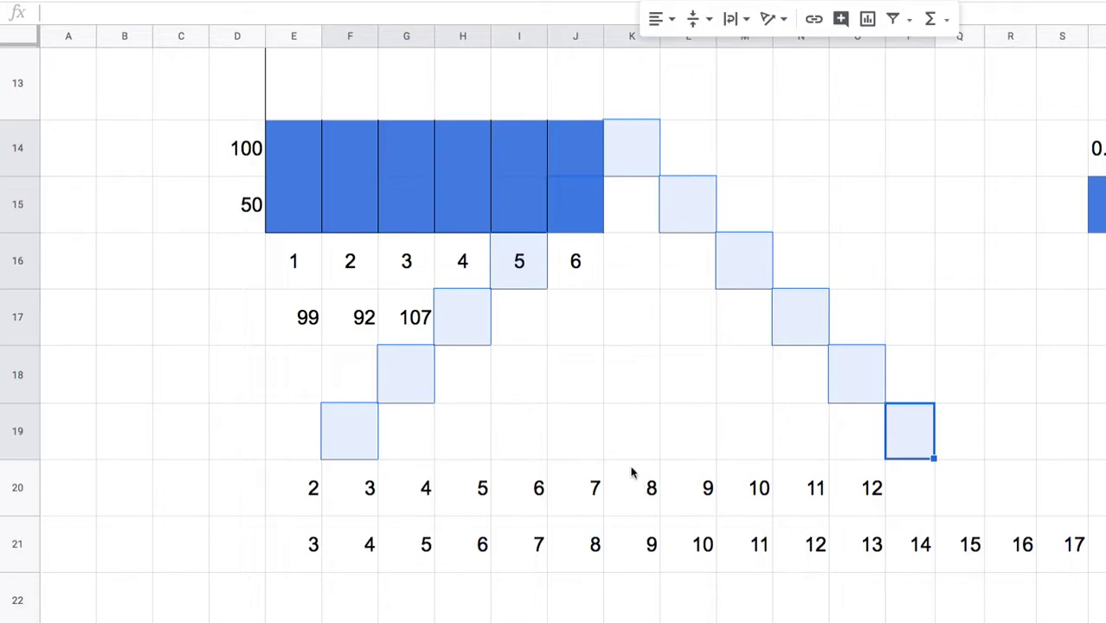
Step: Enter the label n in E19, above the first number of the 2 to 12 series
click(314, 502)
click(876, 502)
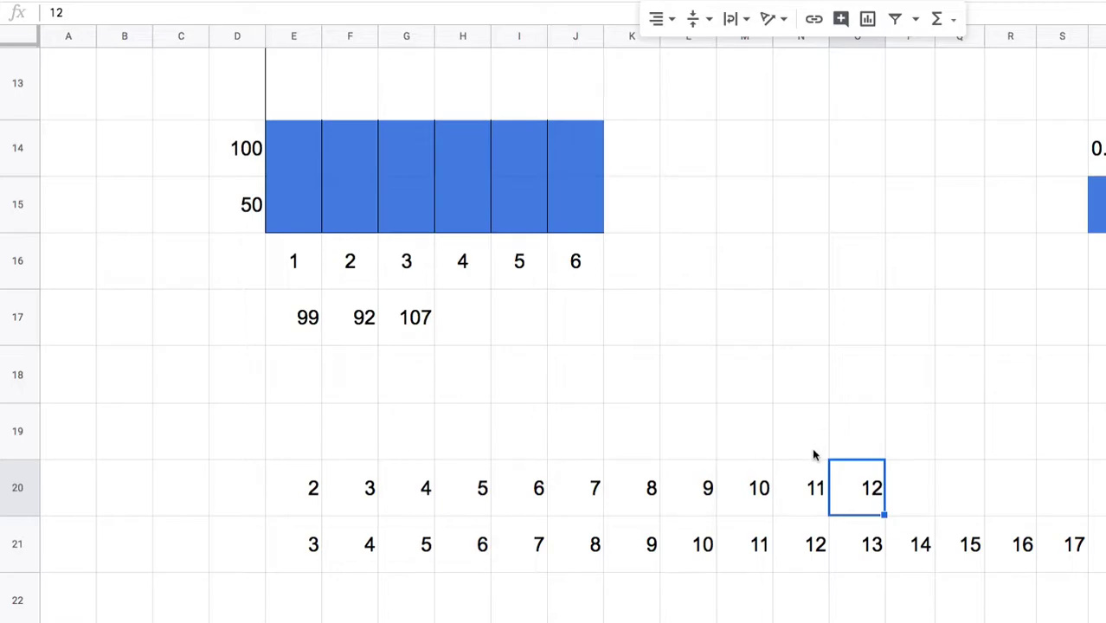
click(314, 541)
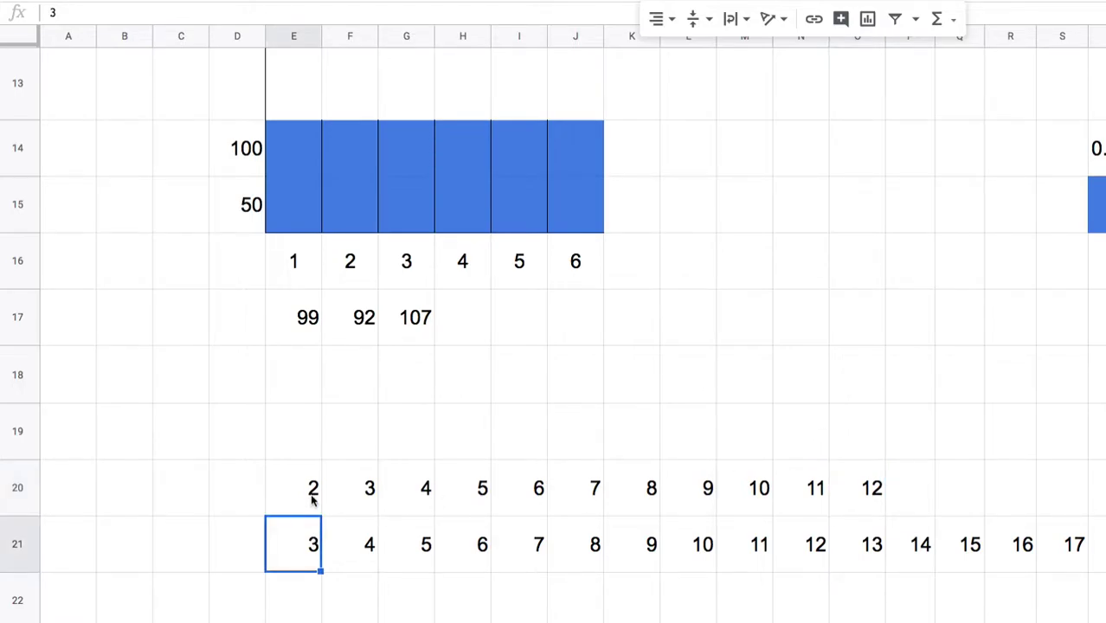
click(305, 455)
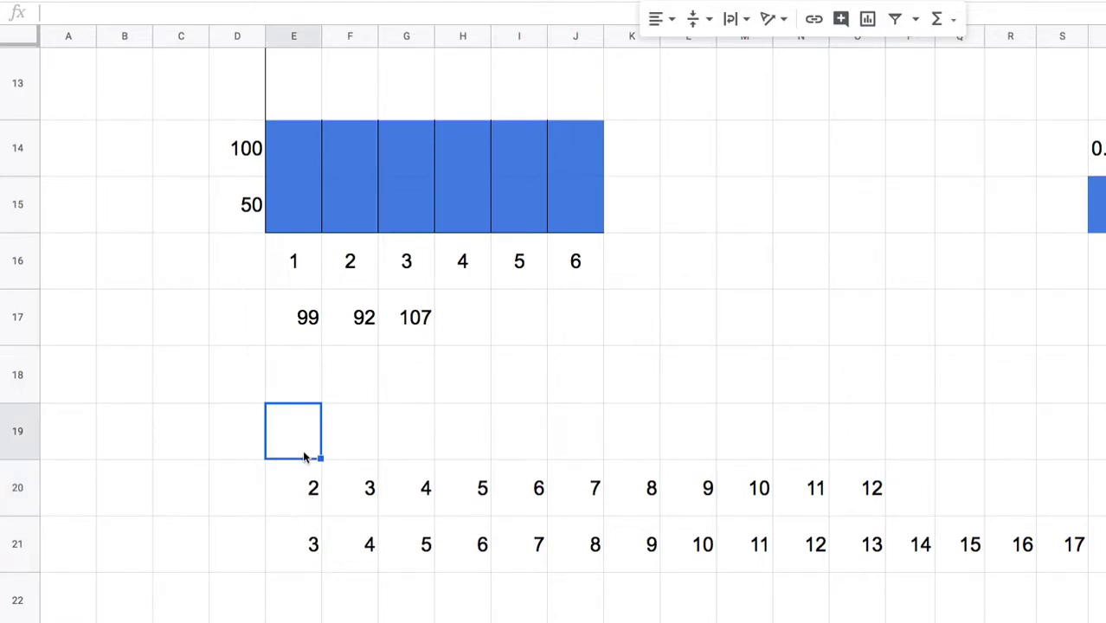
text(n)
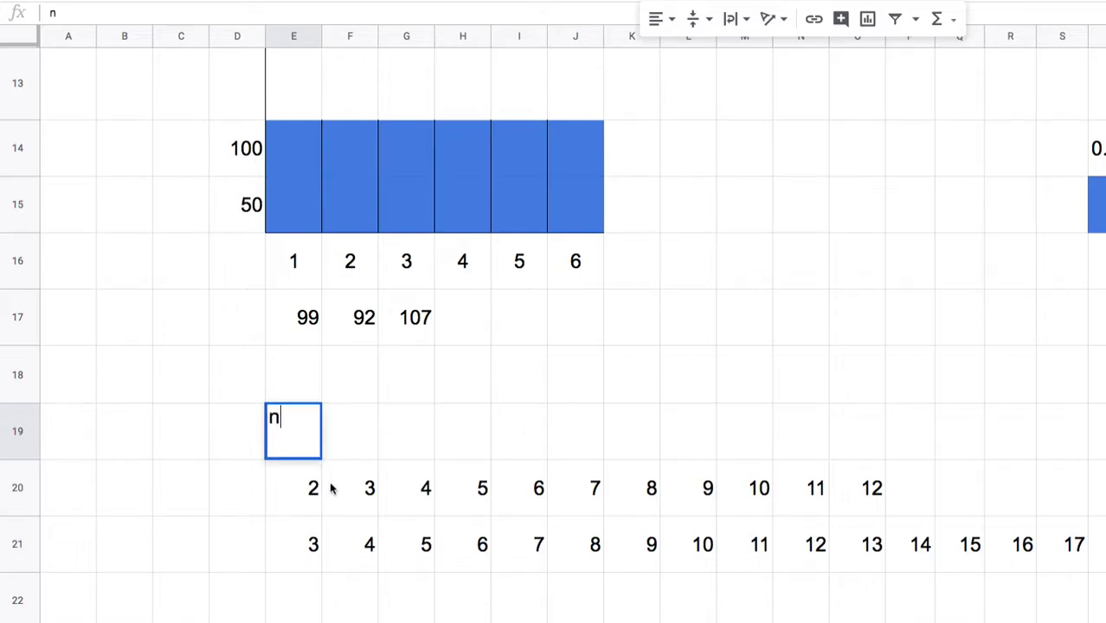
key(Tab)
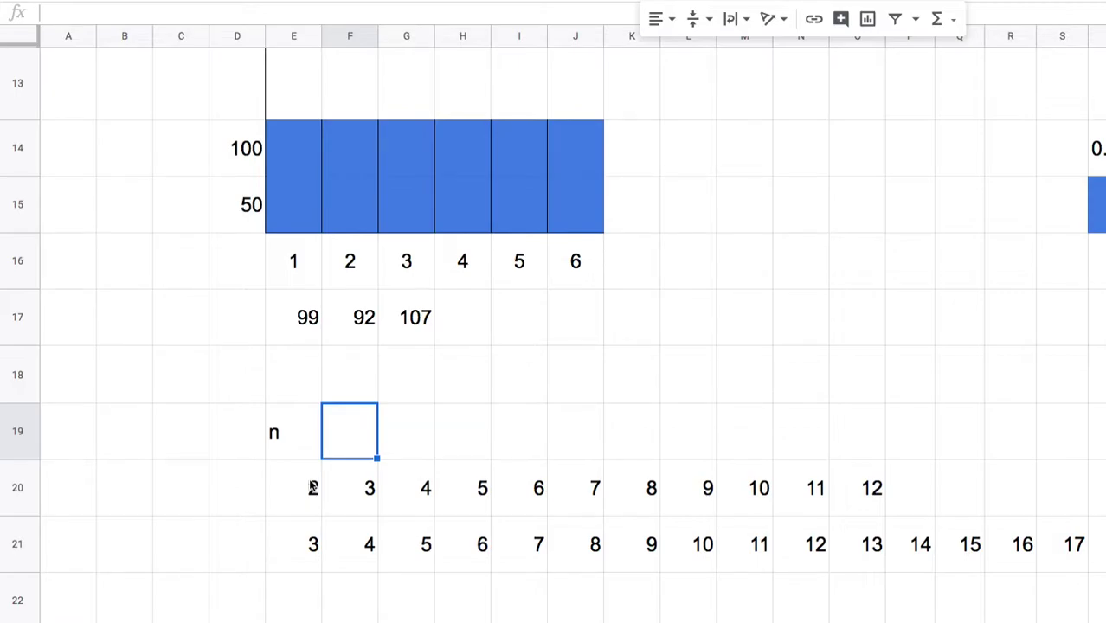
click(292, 440)
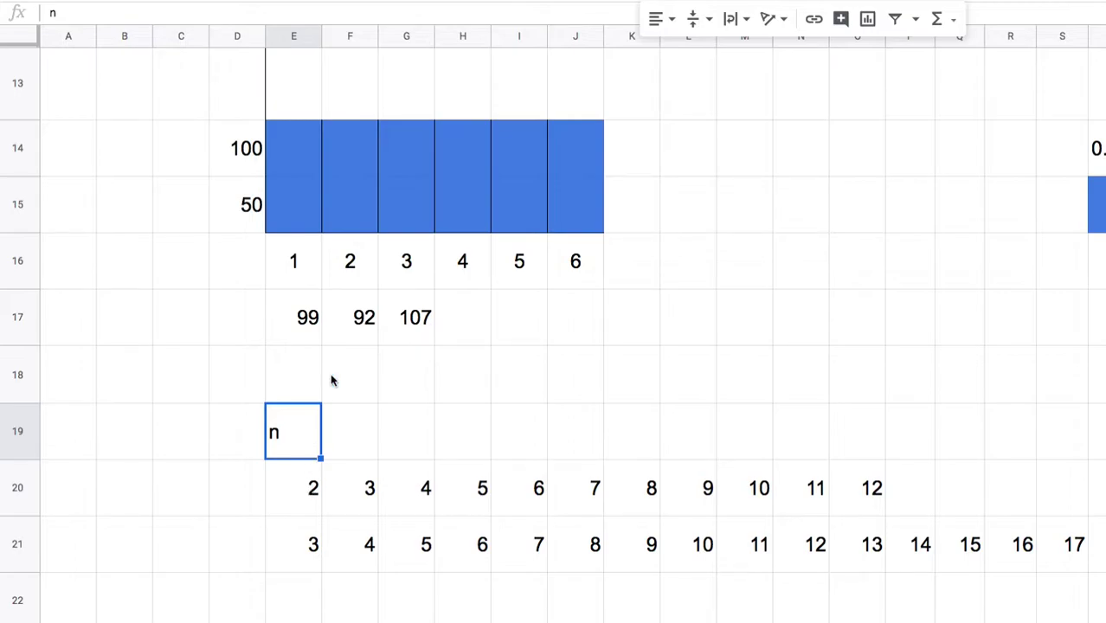
click(318, 312)
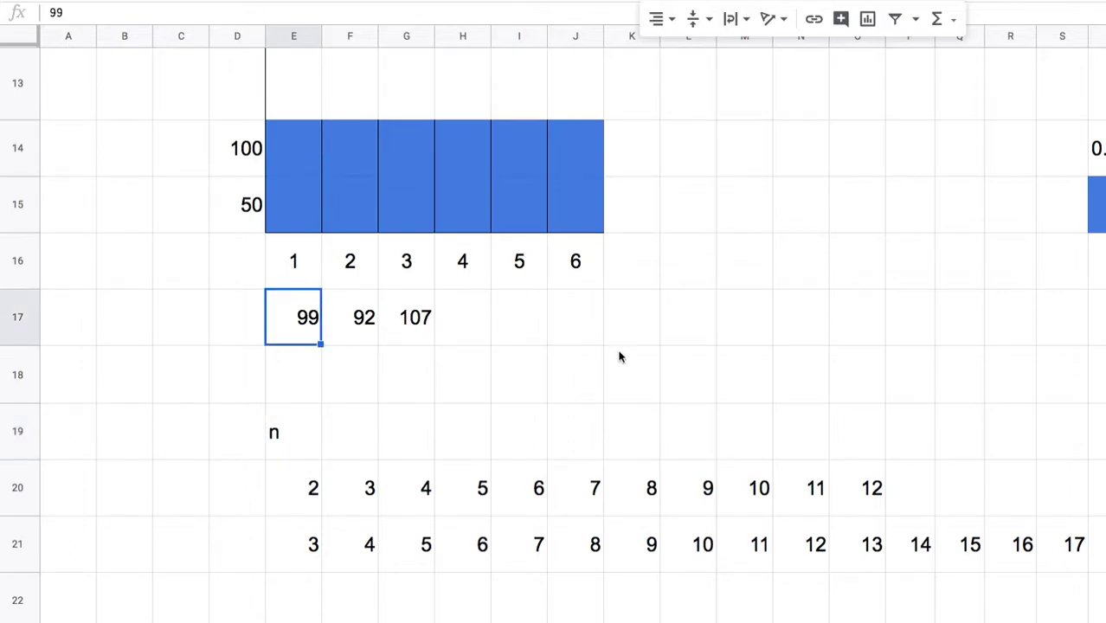
drag(688, 205, 918, 370)
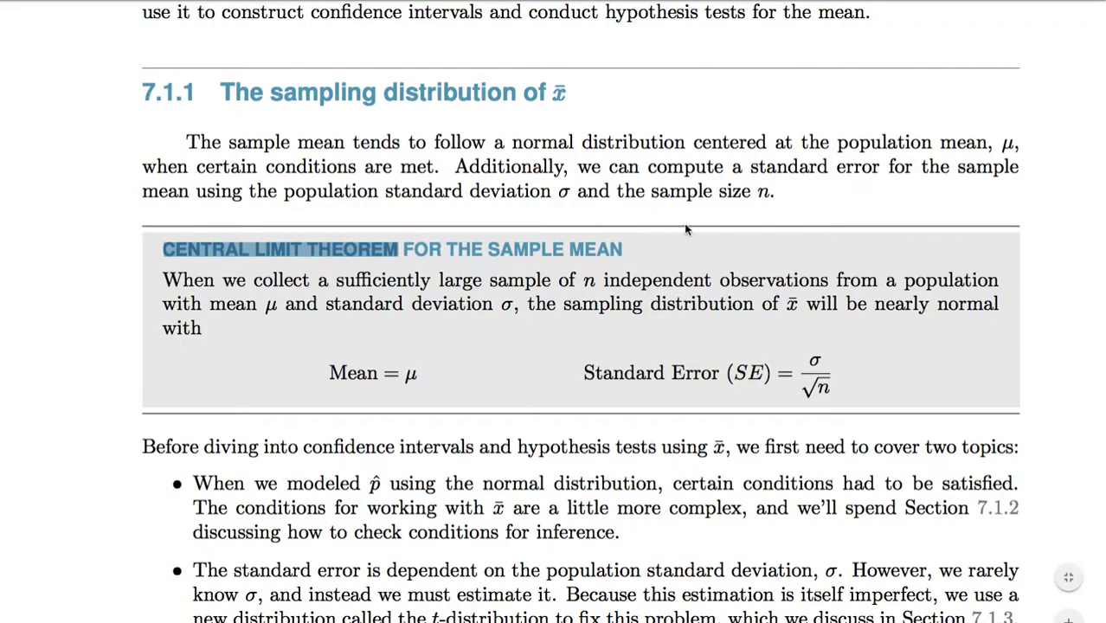
Step: In the textbook, examine the Central Limit Theorem for the sample mean, including its mean, standard deviation, sampling distribution and standard error
click(512, 279)
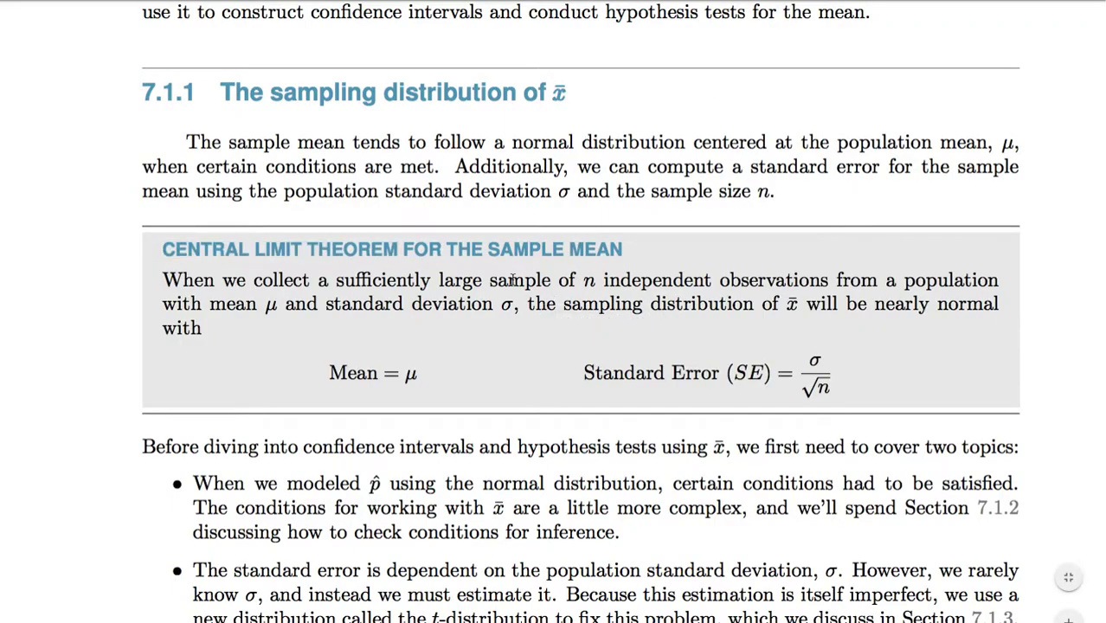
drag(330, 372, 379, 374)
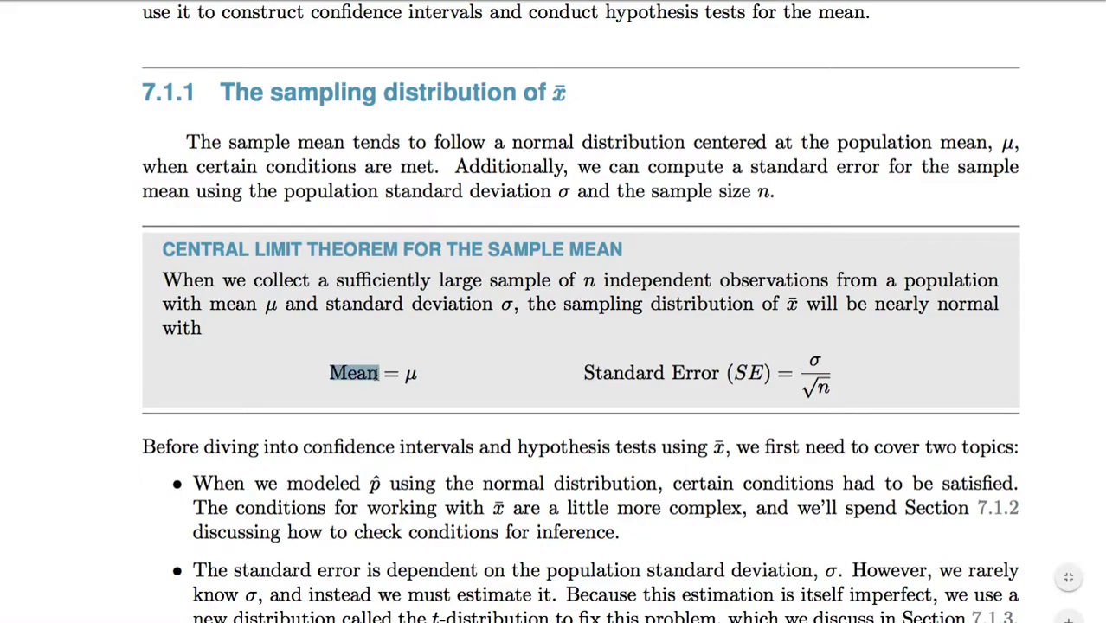
double_click(411, 374)
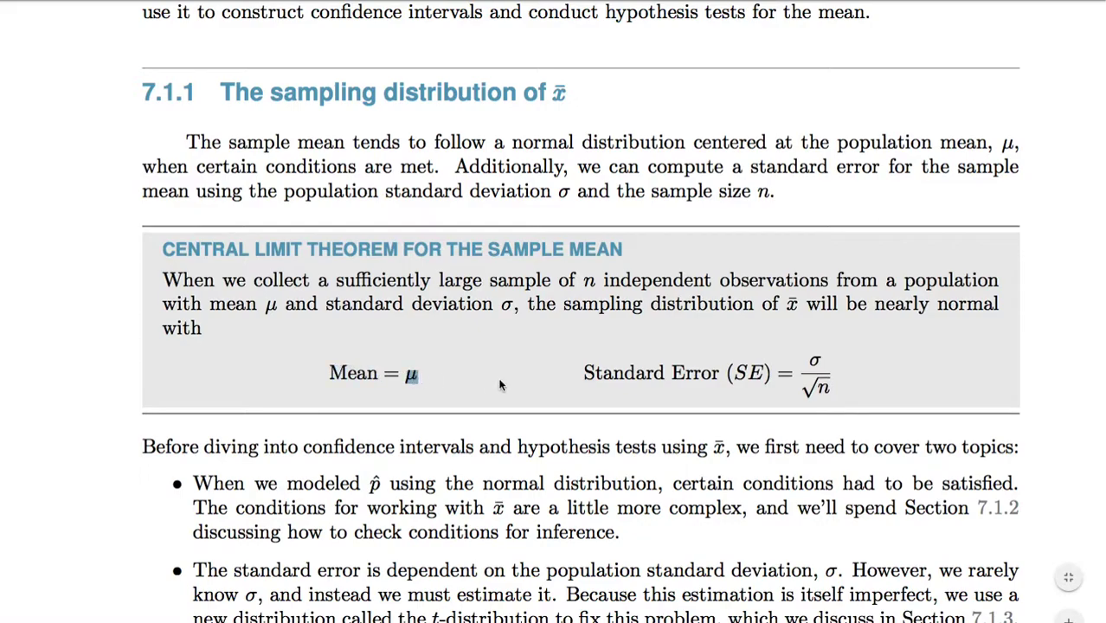
drag(585, 372, 722, 373)
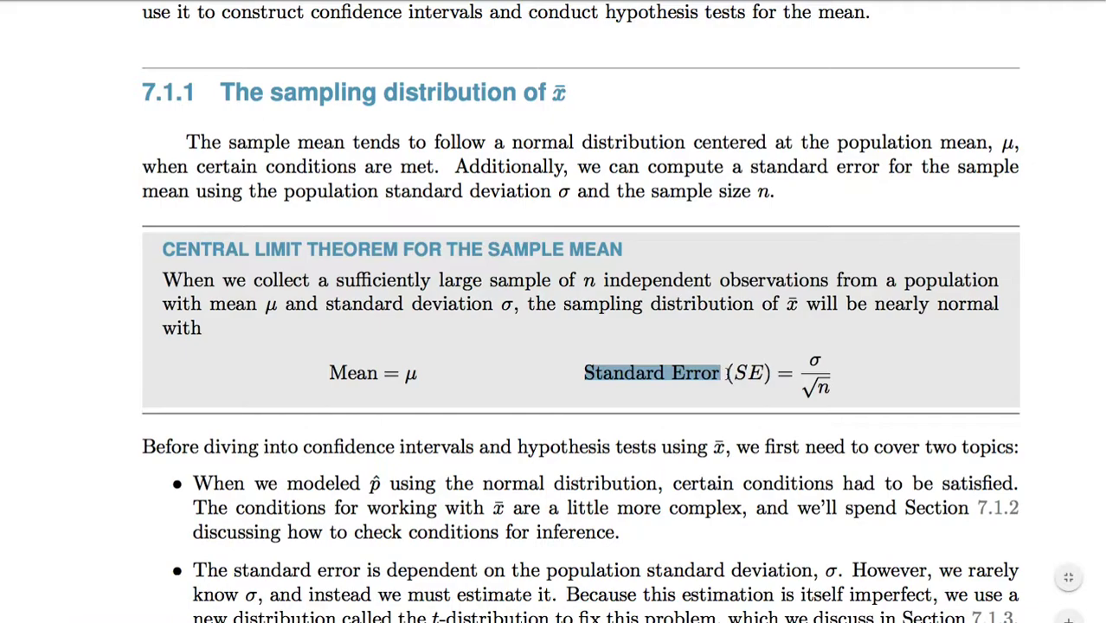
double_click(271, 305)
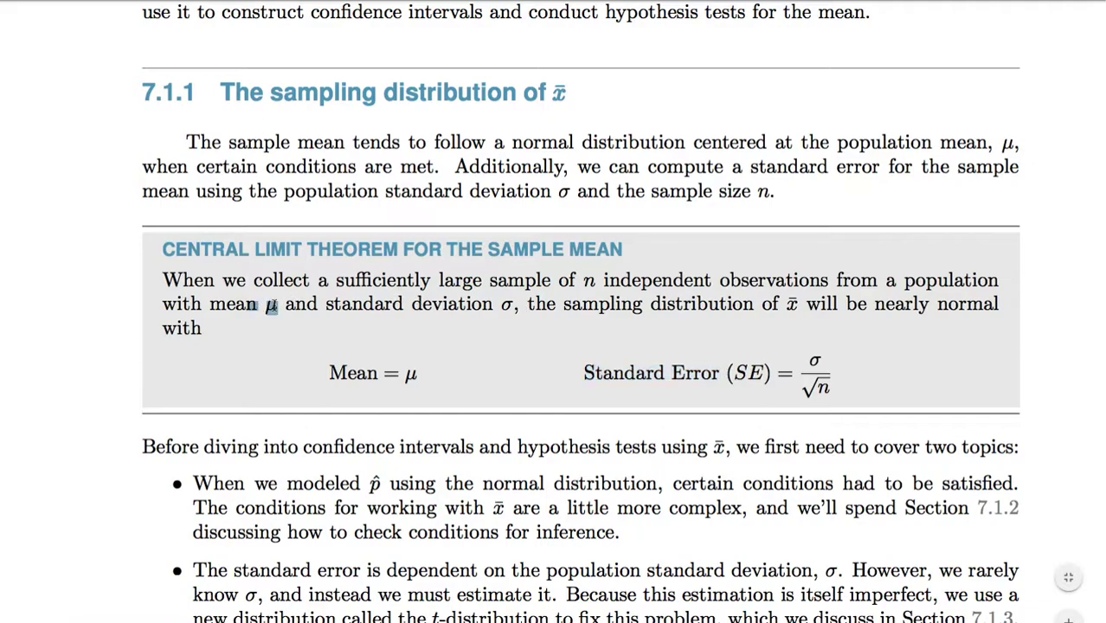
drag(327, 306, 497, 305)
double_click(507, 306)
drag(551, 307, 757, 309)
double_click(791, 306)
click(792, 307)
double_click(792, 305)
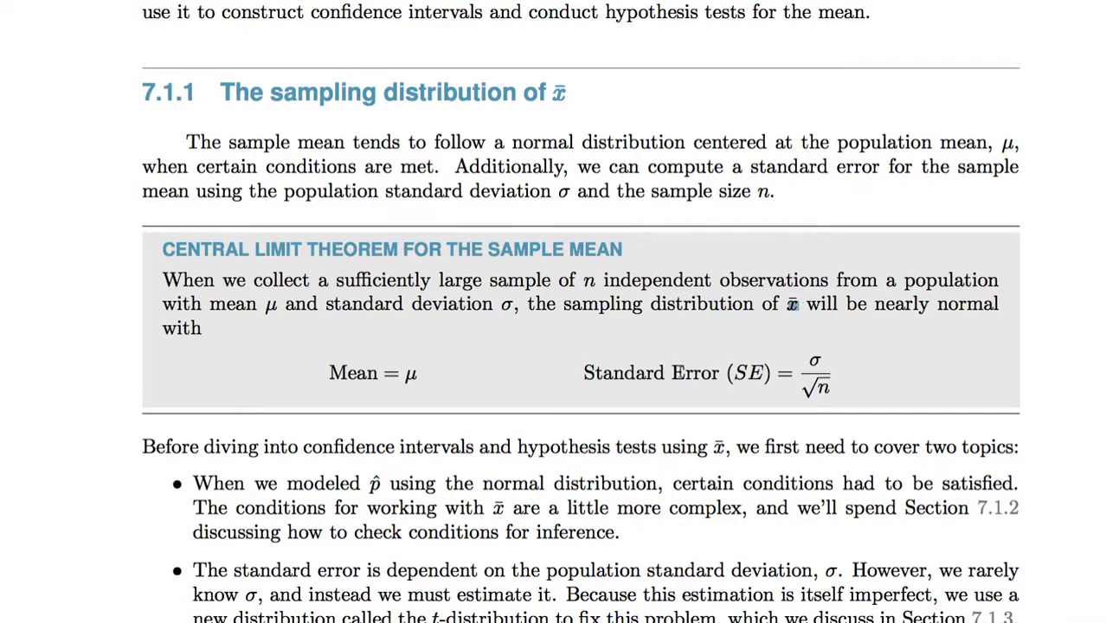
drag(605, 374, 765, 374)
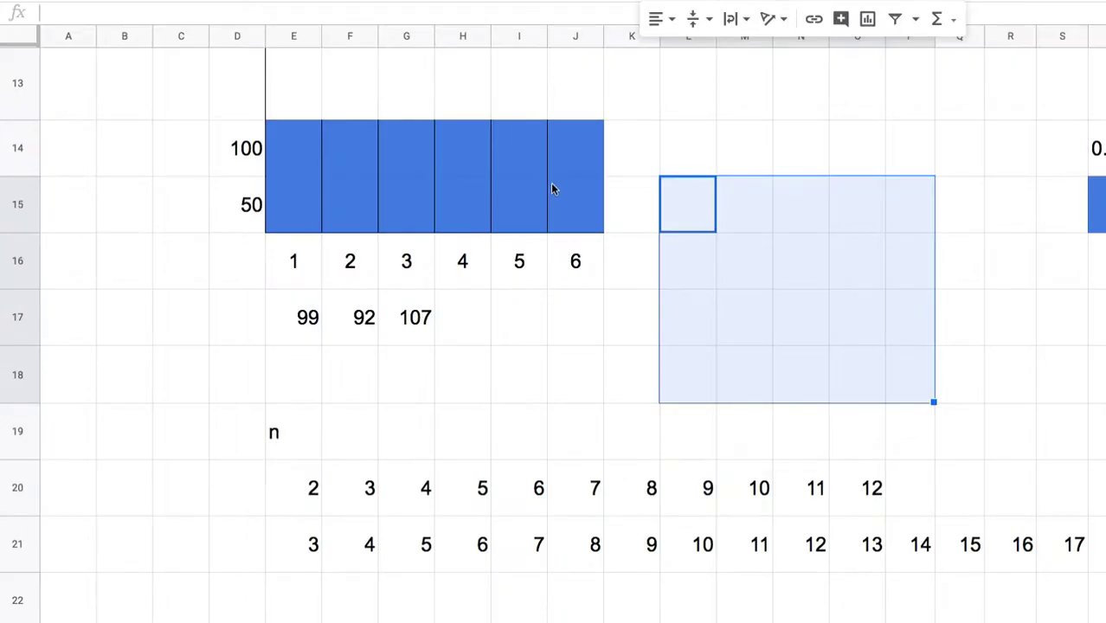
Step: In the spreadsheet, fill a peaked line of separate cells from C27 diagonally up to H22 and down to M27 with cornflower blue
click(544, 270)
key(Down)
key(Down)
key(Down)
key(Down)
key(Down)
key(Down)
key(Down)
key(Down)
key(Down)
key(Down)
key(Down)
key(Down)
key(Down)
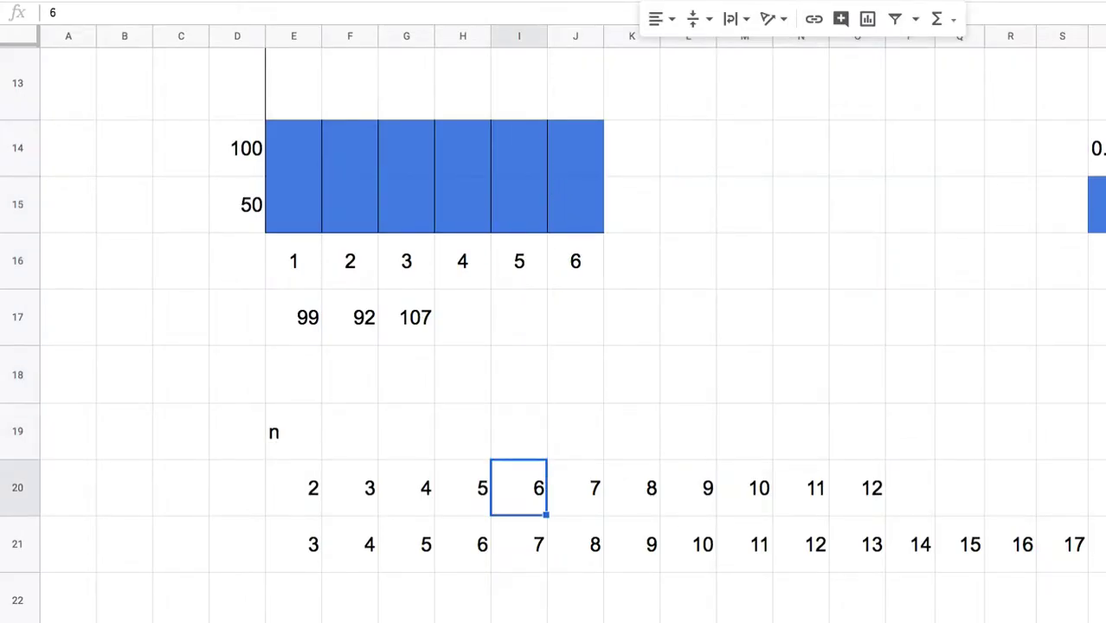
key(Down)
key(Down)
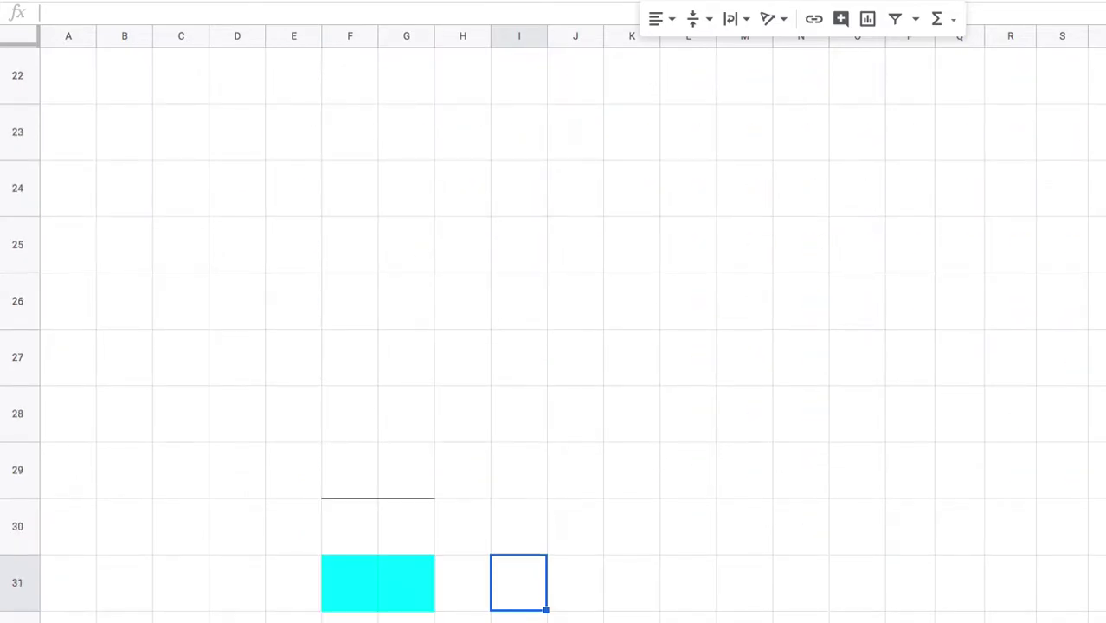
click(177, 375)
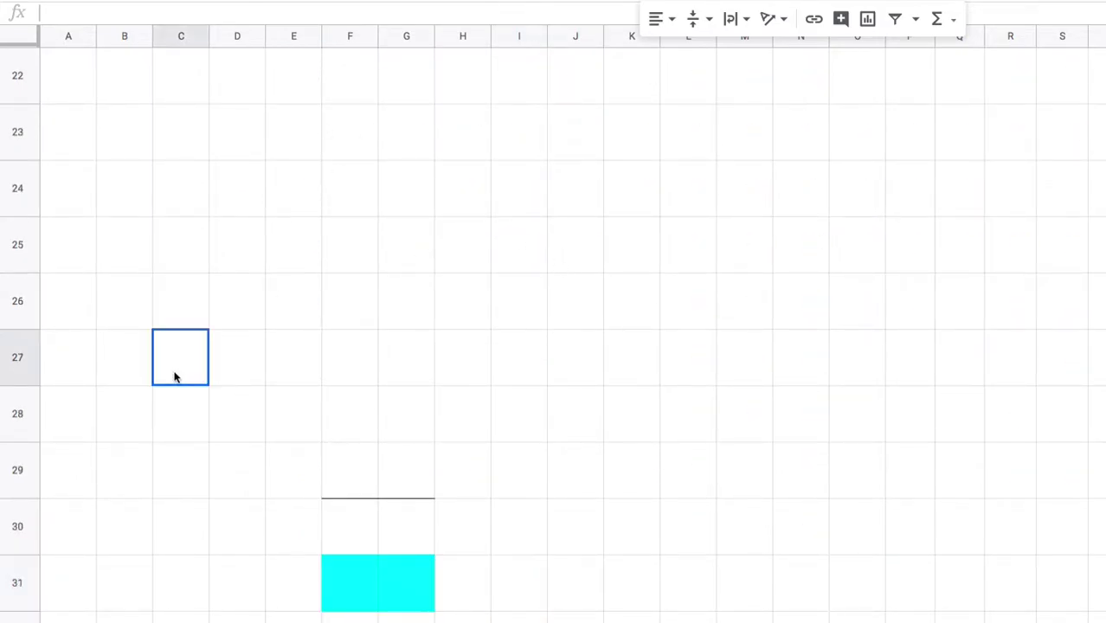
shift+click(246, 317)
click(319, 314)
click(203, 347)
ctrl+click(243, 317)
ctrl+click(307, 265)
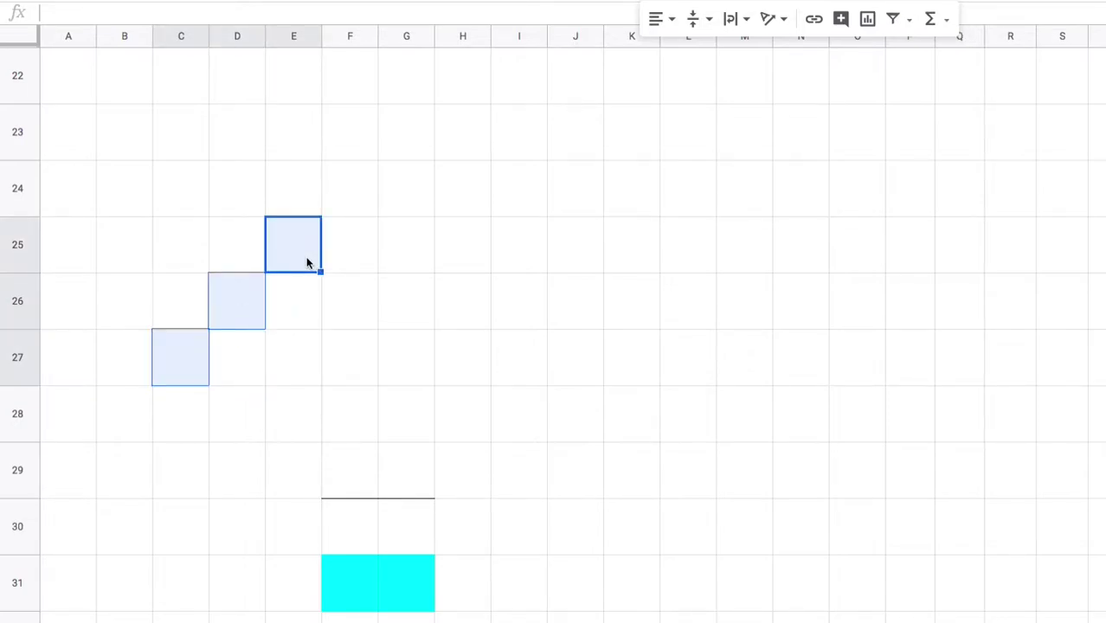
ctrl+click(371, 213)
ctrl+click(424, 151)
ctrl+click(487, 99)
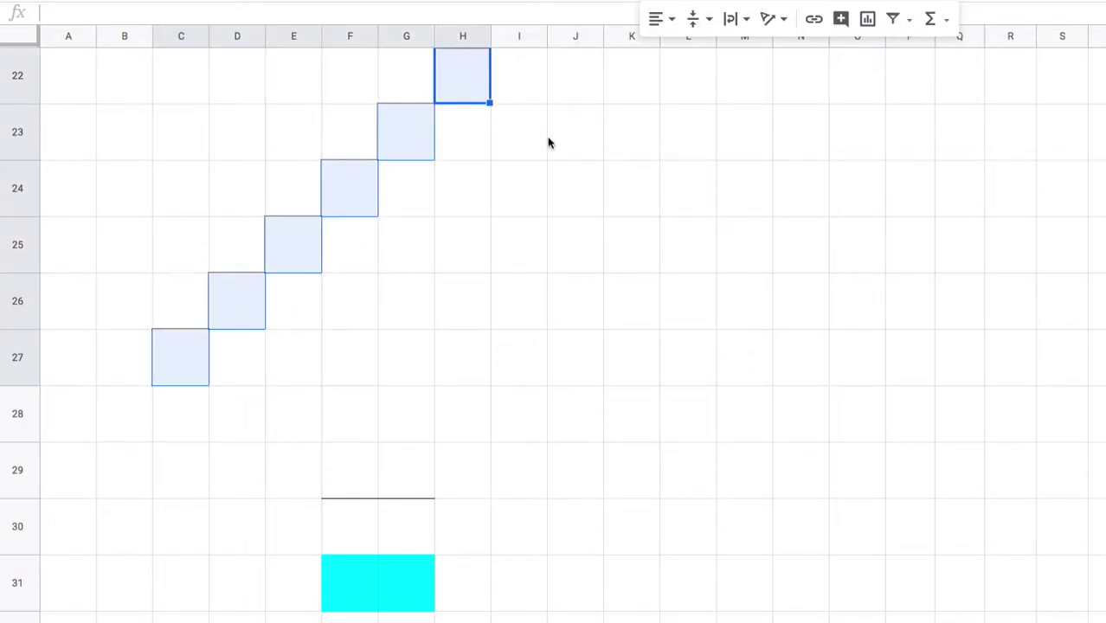
ctrl+click(542, 152)
ctrl+click(581, 202)
ctrl+click(651, 267)
ctrl+click(711, 318)
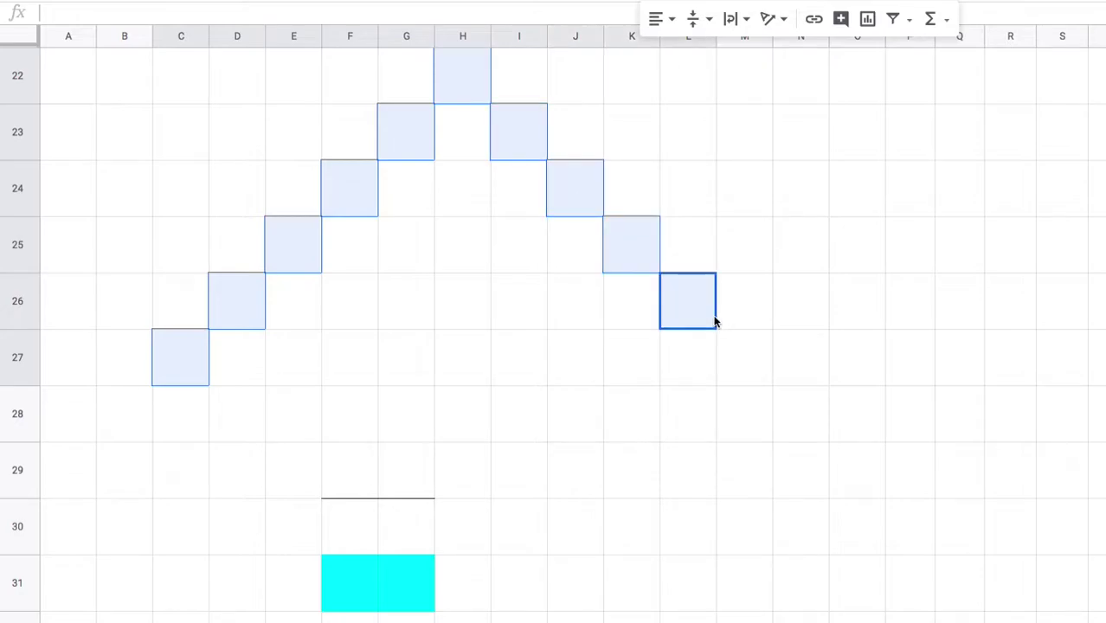
ctrl+click(745, 347)
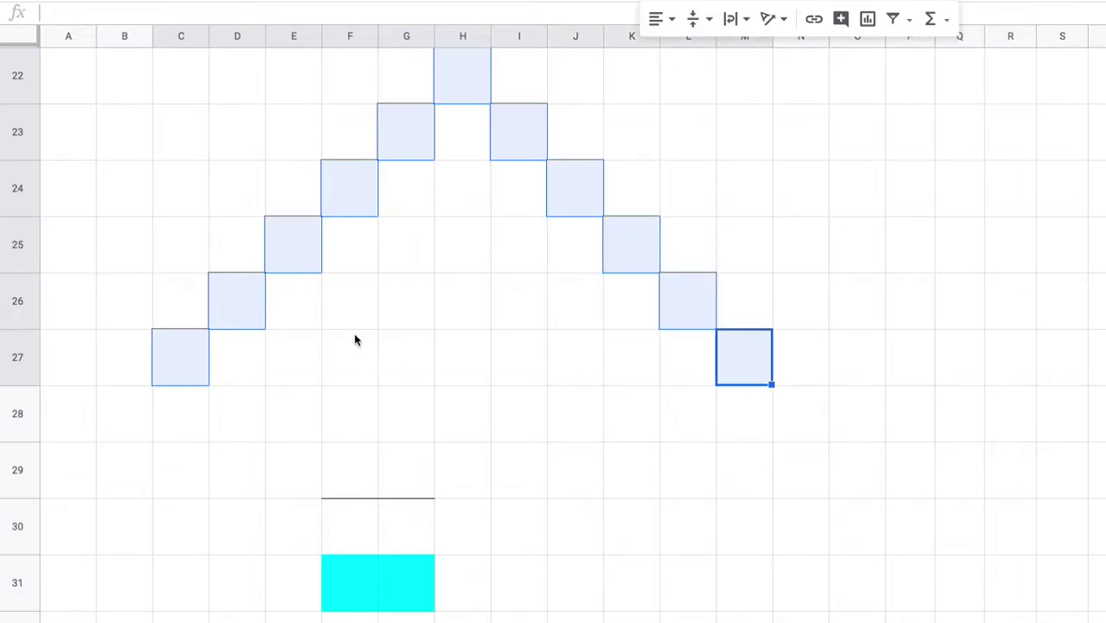
click(837, 5)
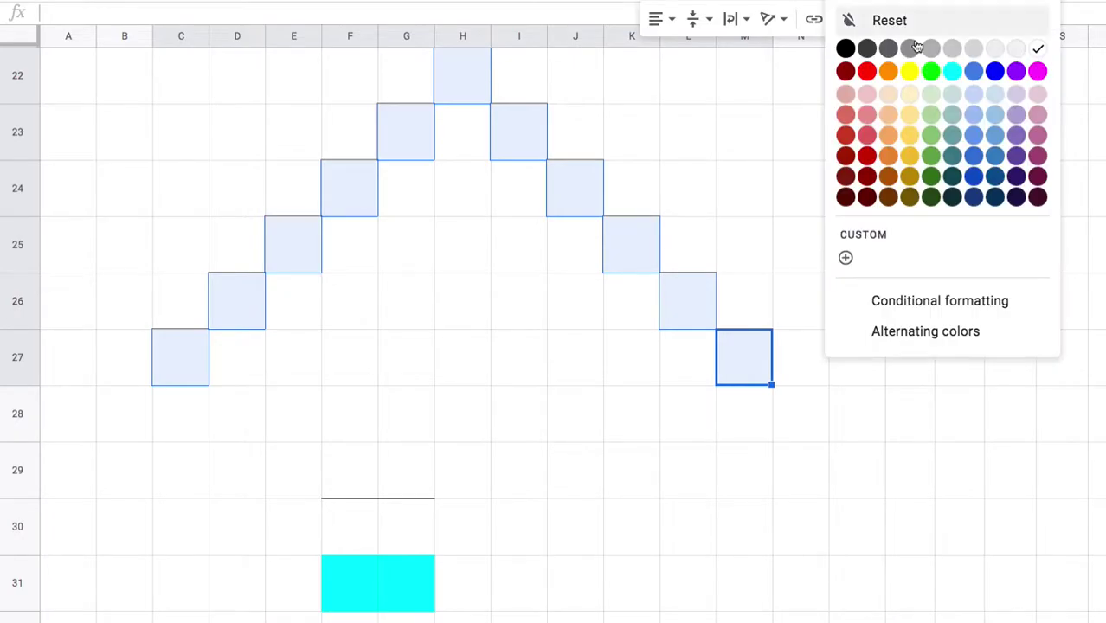
click(970, 75)
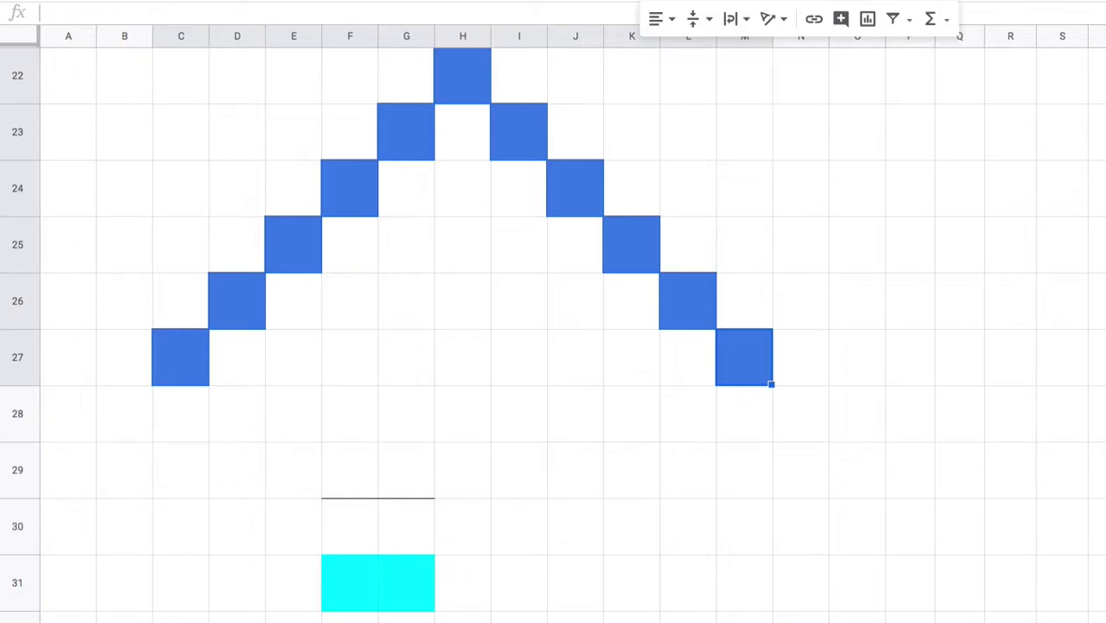
Step: Open the border options for C30:J34, the range around the cyan cells
scroll(554, 329, down, 5)
scroll(554, 329, up, 2)
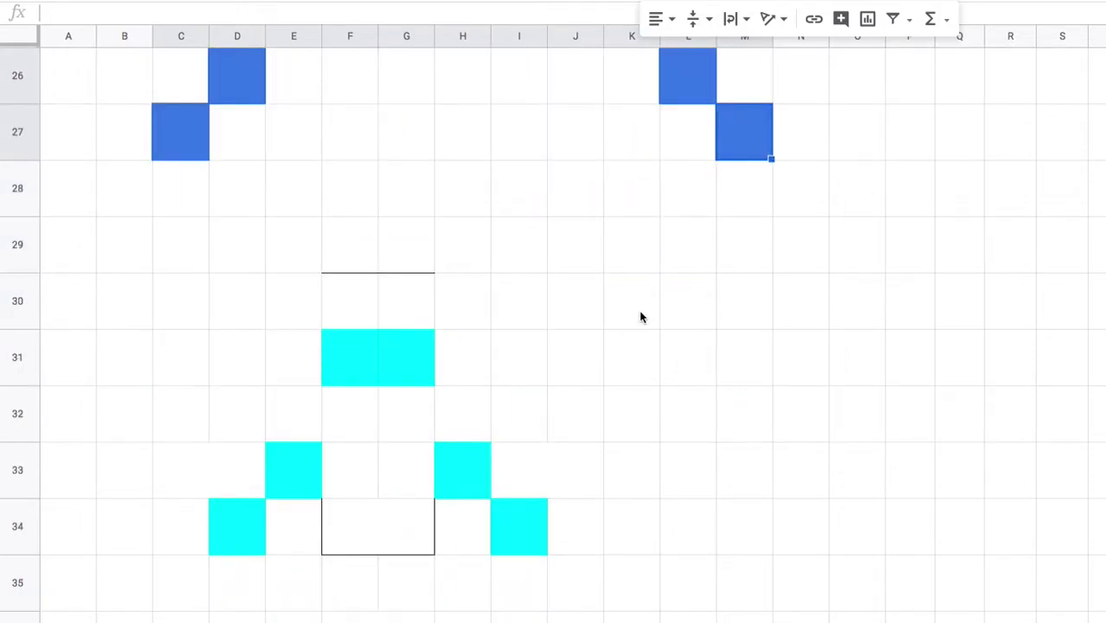
drag(178, 299, 570, 521)
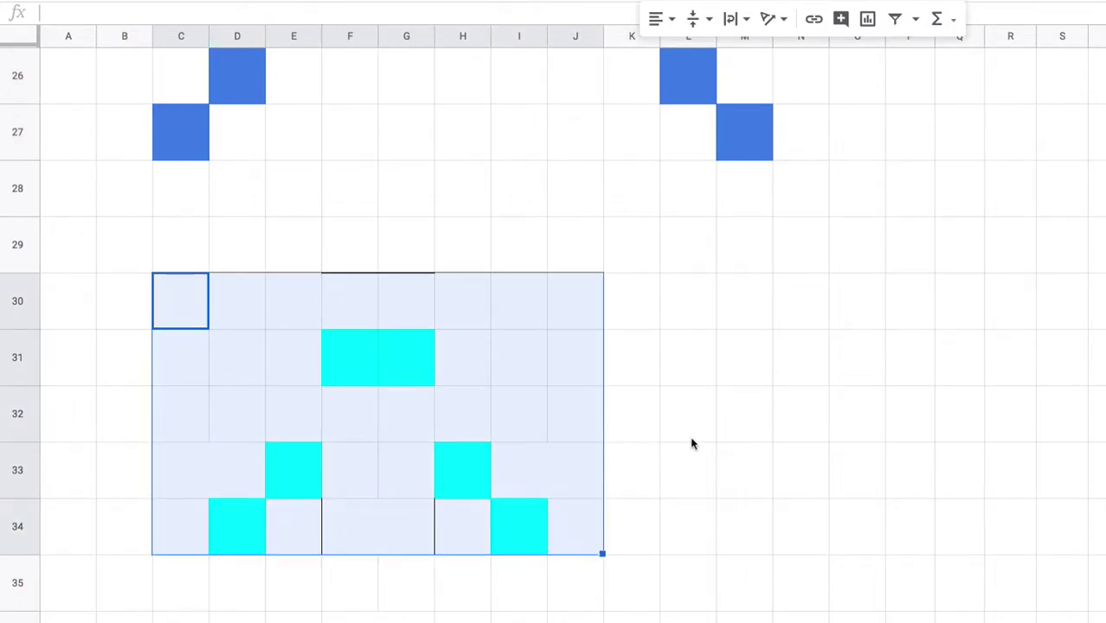
click(873, 3)
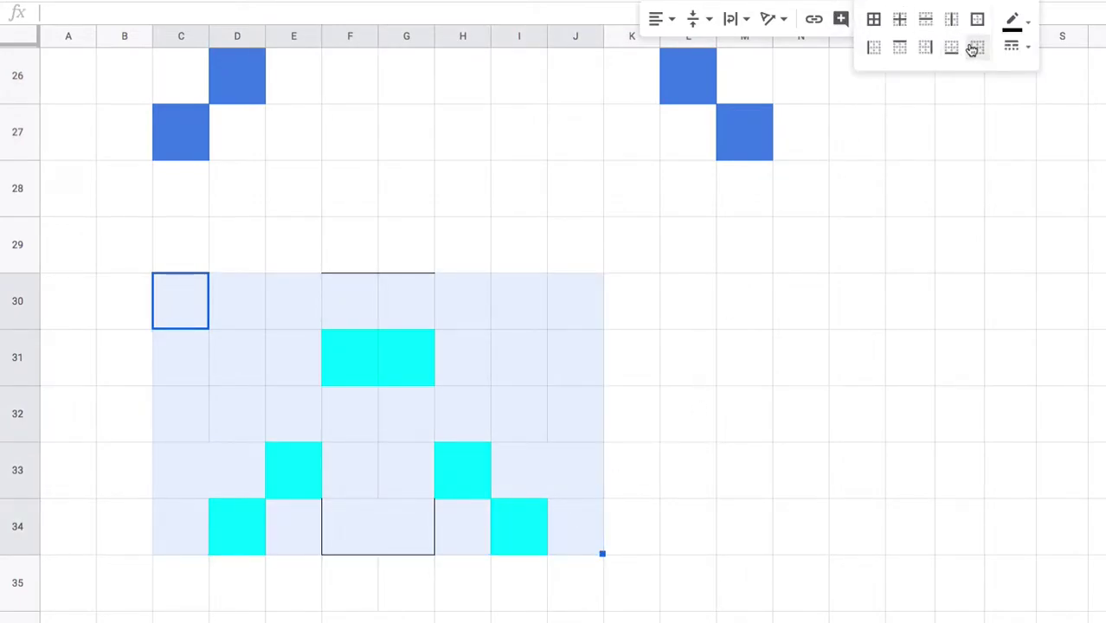